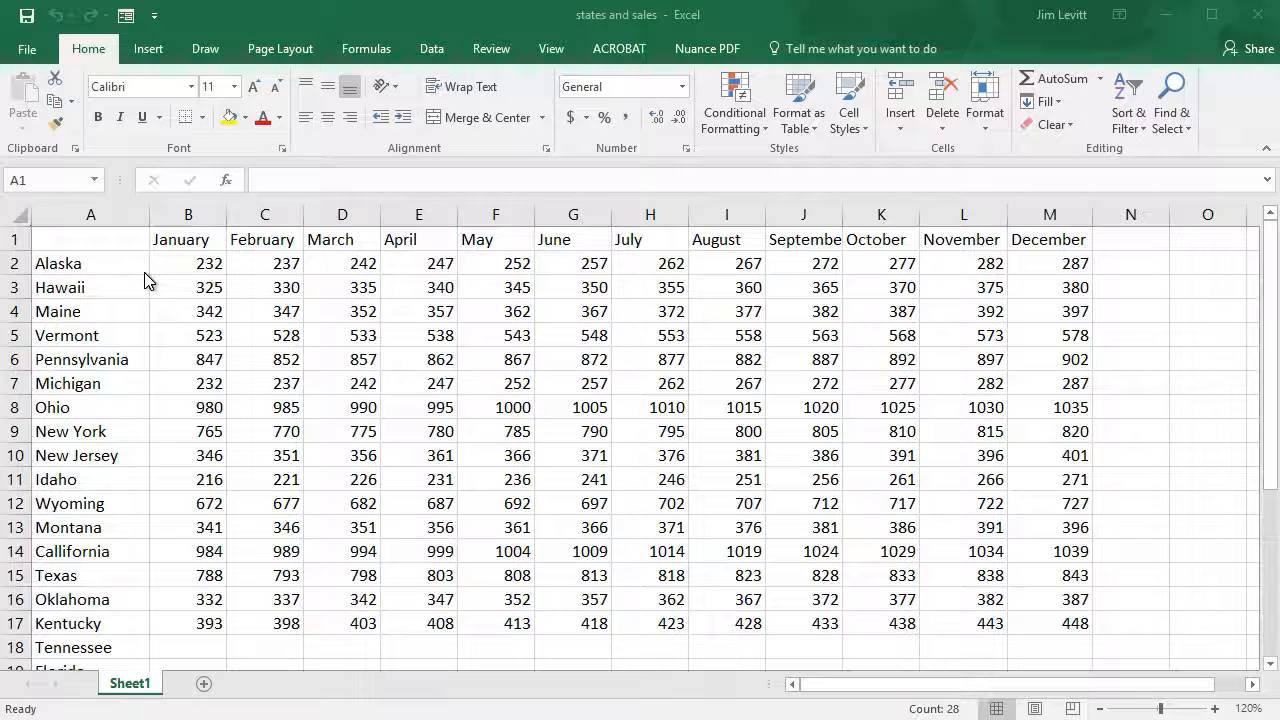
Step: Apply the Accent2 cell style to the month headings in B1:M1
{"action": "left_click", "coordinate": [195, 240]}
{"action": "left_click_drag", "start_coordinate": [191, 240], "coordinate": [1042, 243]}
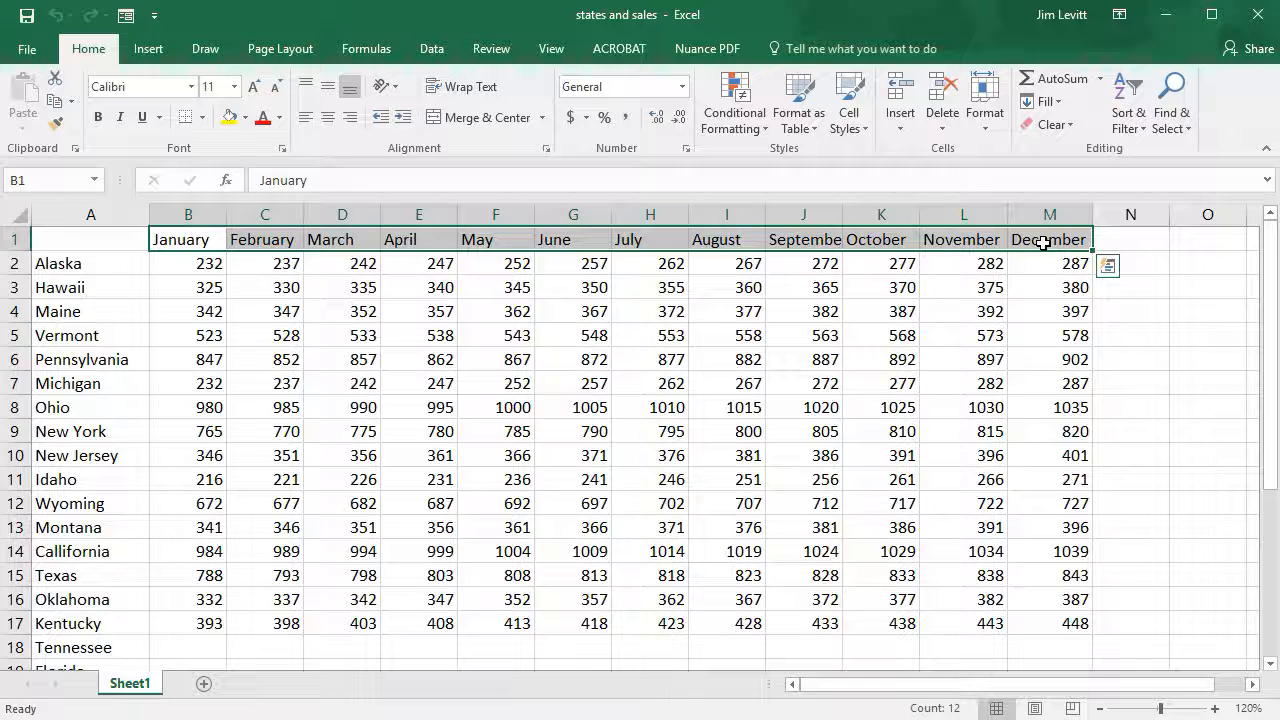
{"action": "left_click", "coordinate": [849, 92]}
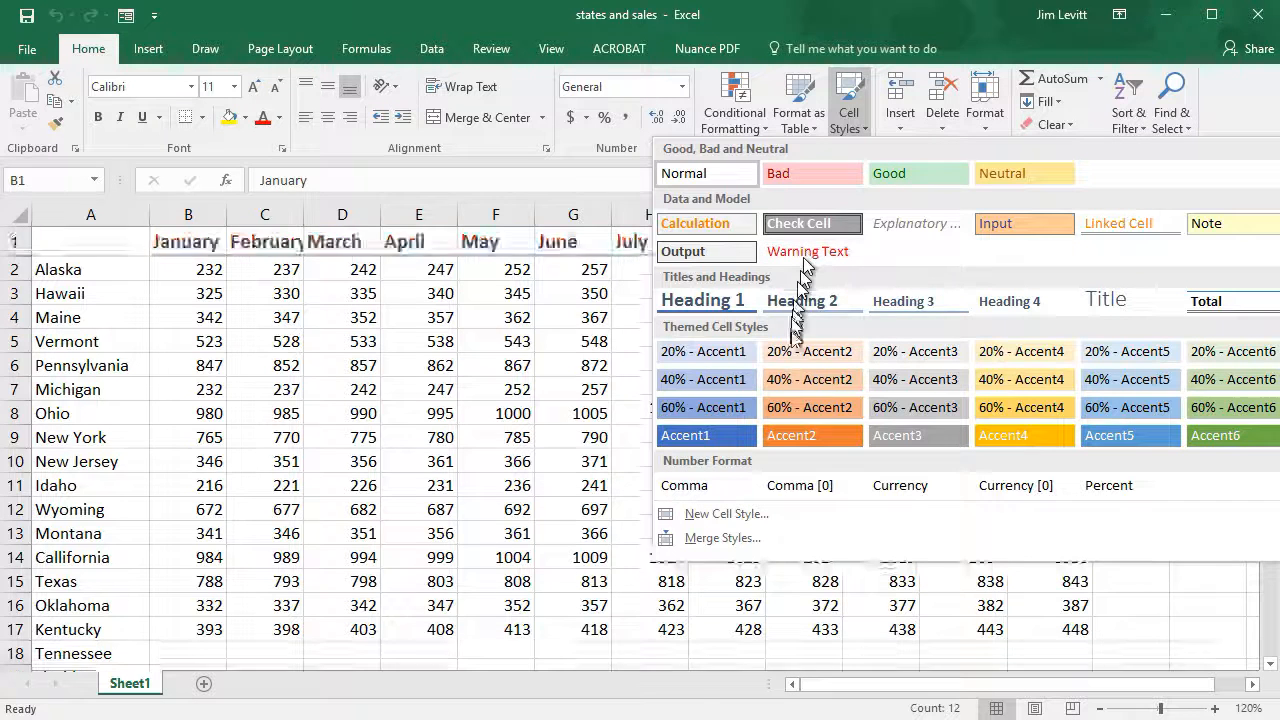
{"action": "left_click", "coordinate": [807, 437]}
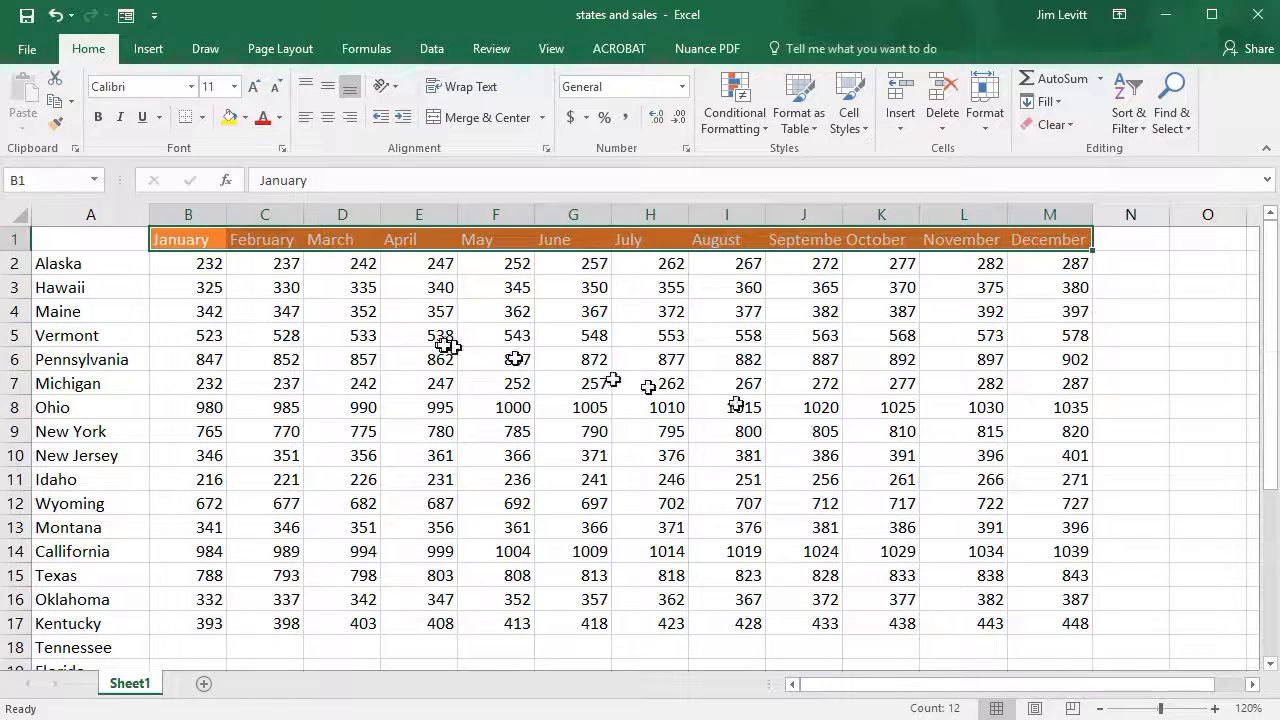
{"action": "left_click", "coordinate": [496, 359]}
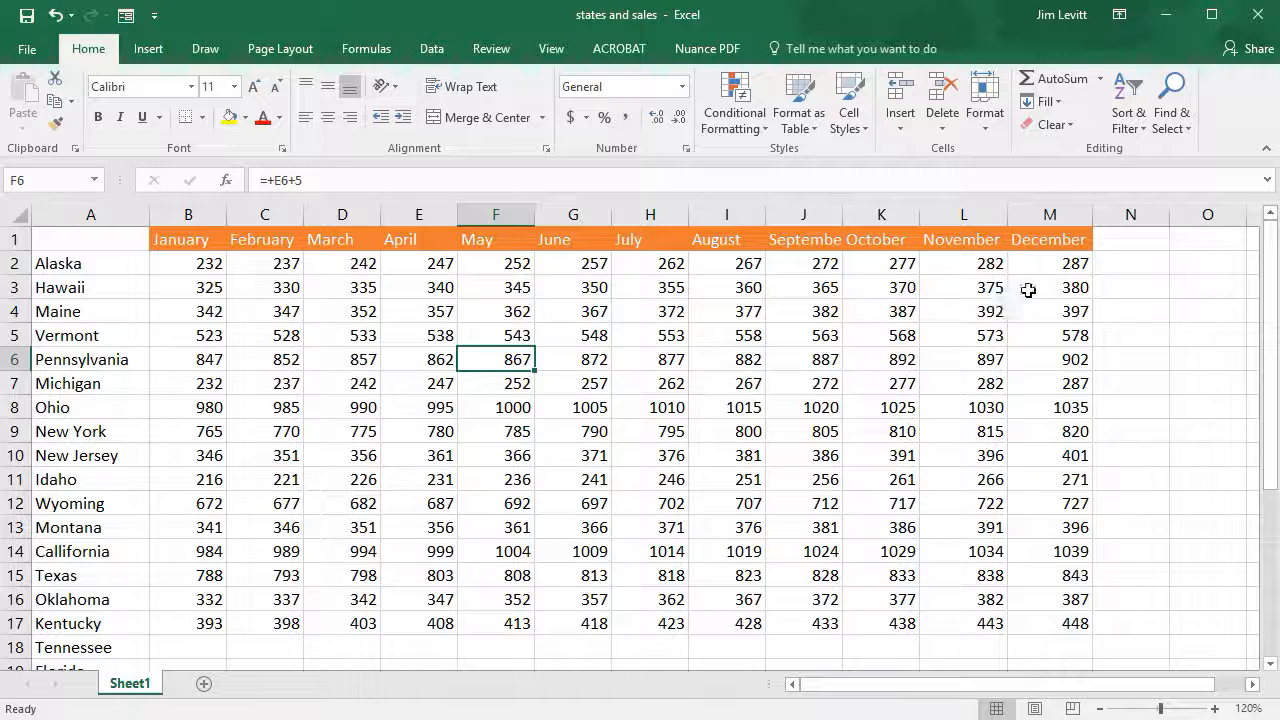
Step: Apply the Note cell style to the state names in A2:A18
{"action": "left_click_drag", "start_coordinate": [57, 263], "coordinate": [83, 643]}
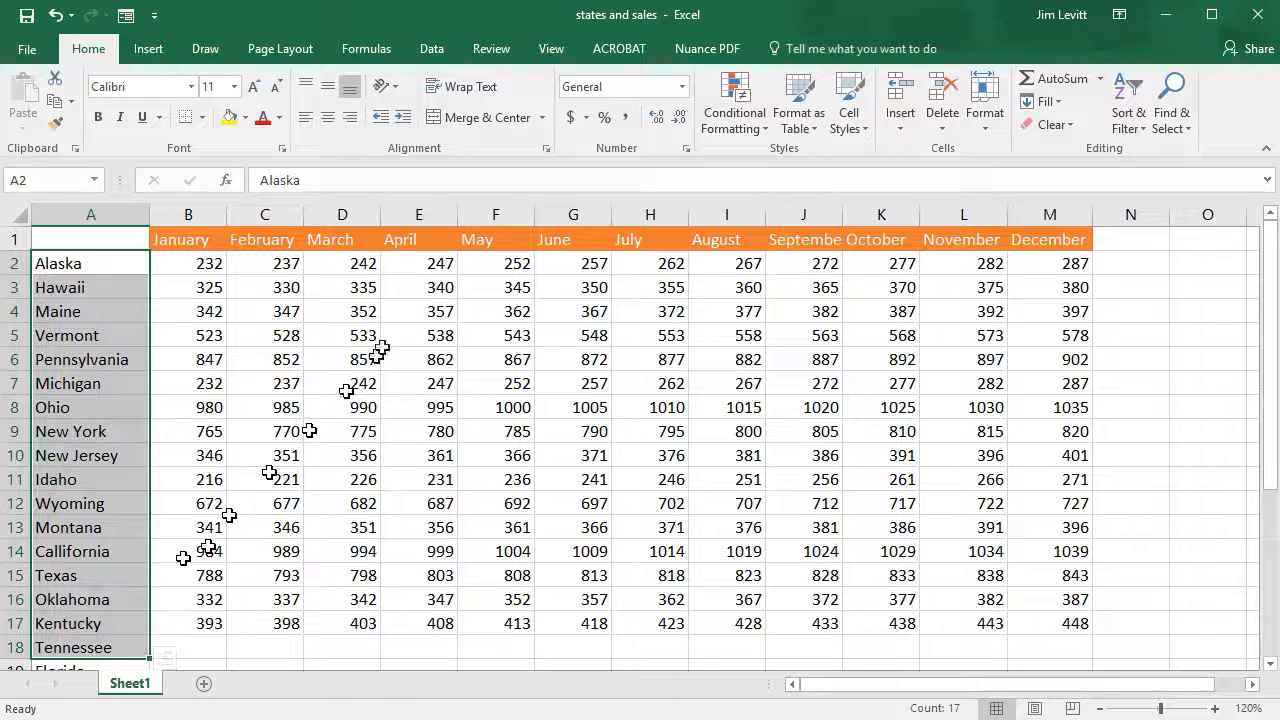
{"action": "left_click", "coordinate": [851, 96]}
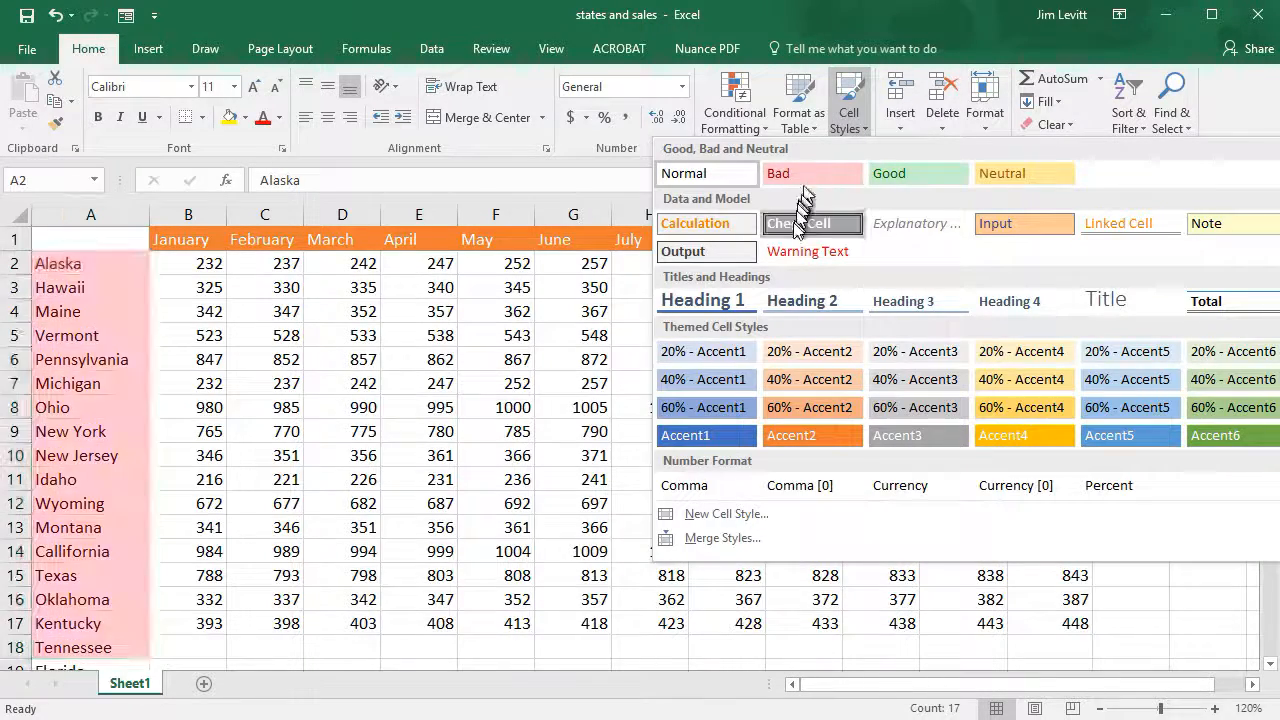
{"action": "left_click", "coordinate": [1218, 226]}
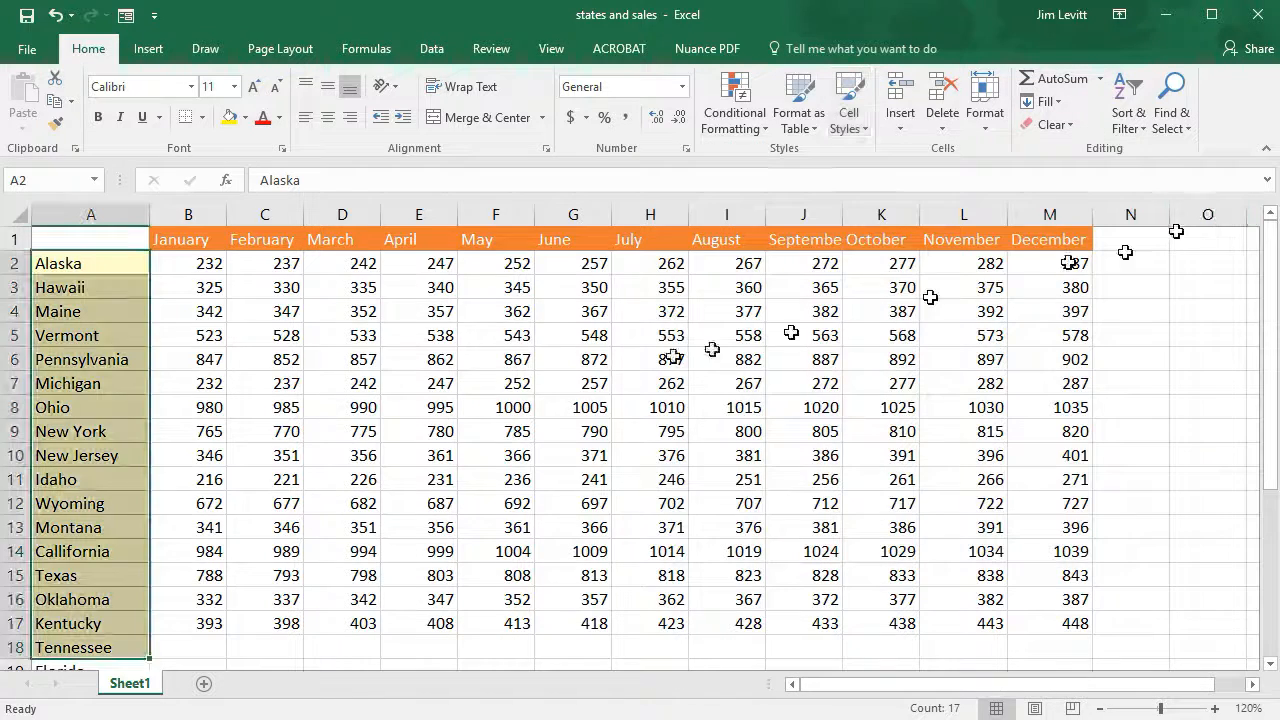
{"action": "left_click", "coordinate": [401, 377]}
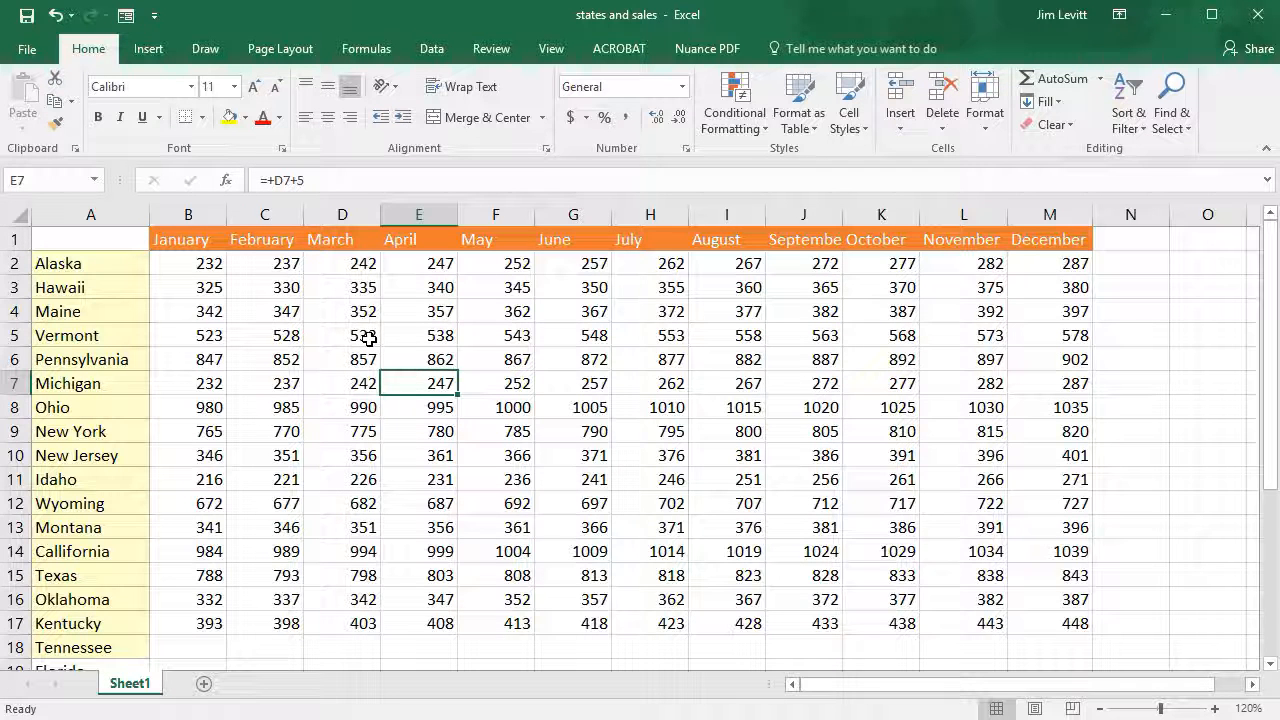
Step: Apply the Warning Text cell style to the March–August values for Vermont, Ohio and Idaho, plus Ohio's November value in L8
{"action": "left_click_drag", "start_coordinate": [363, 336], "coordinate": [714, 334]}
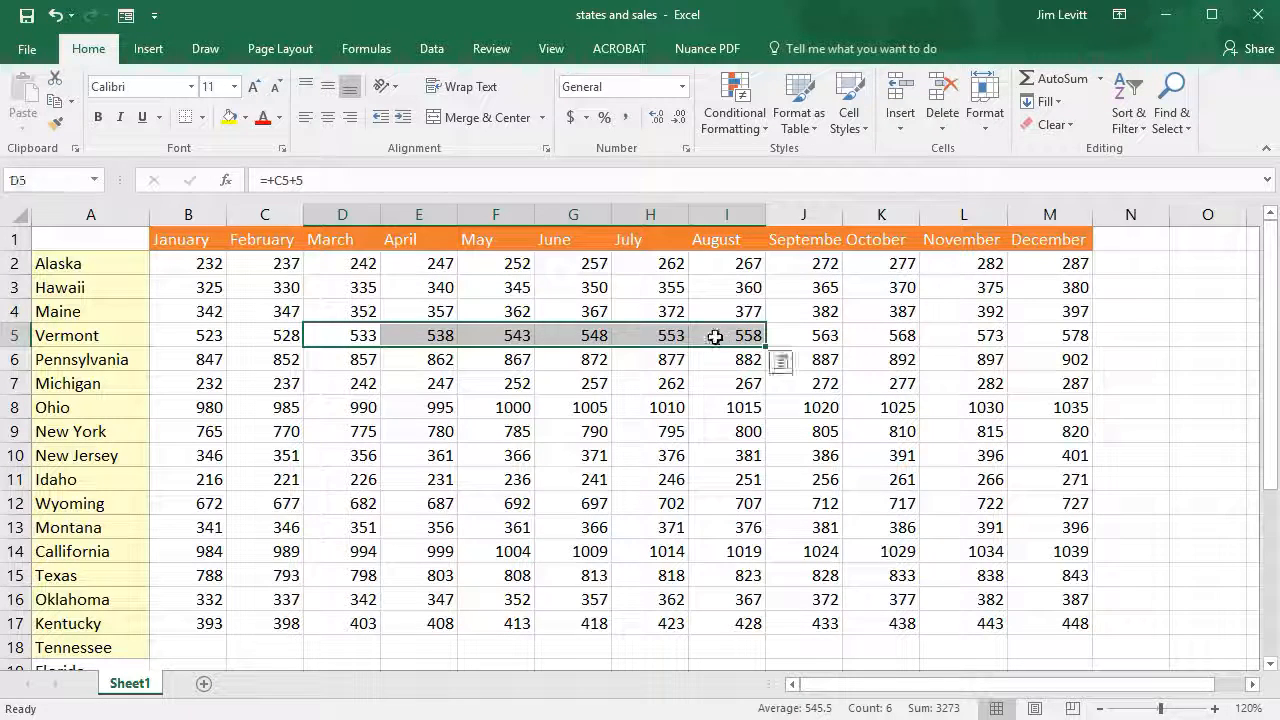
{"action": "left_click_drag", "start_coordinate": [347, 409], "coordinate": [716, 407]}
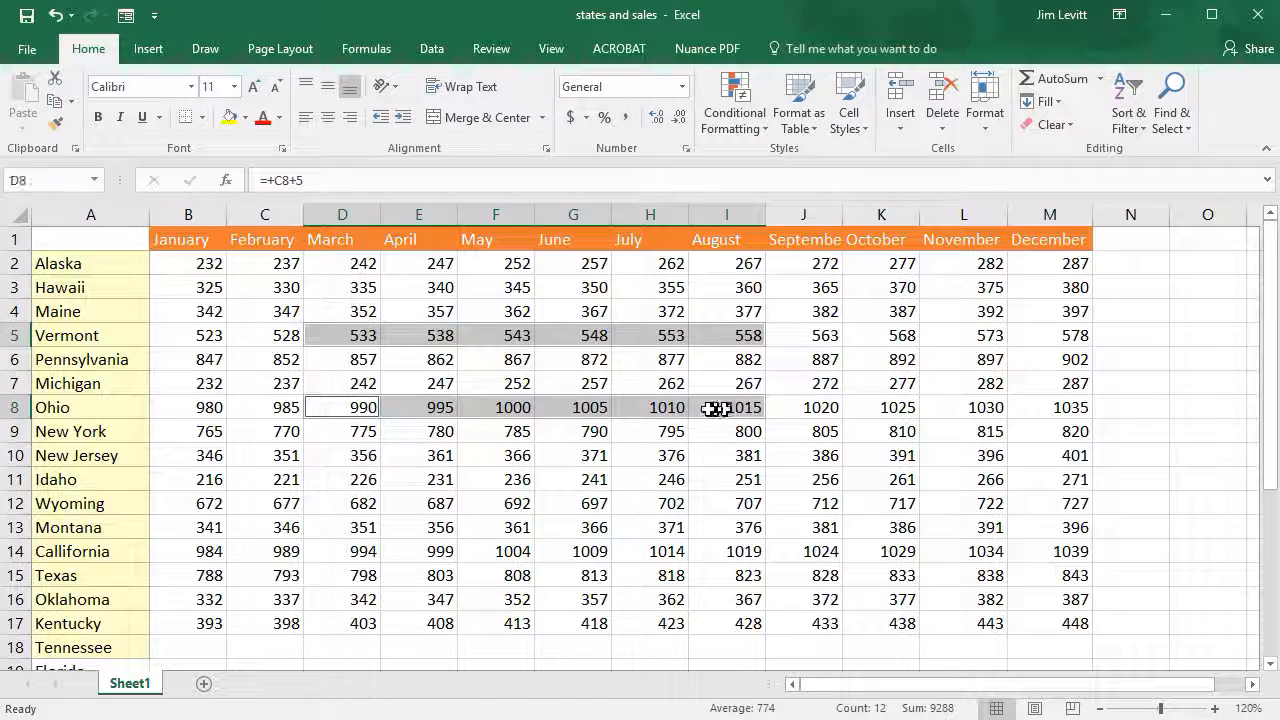
{"action": "left_click", "coordinate": [364, 480], "text": "ctrl"}
{"action": "left_click_drag", "start_coordinate": [364, 480], "coordinate": [730, 487]}
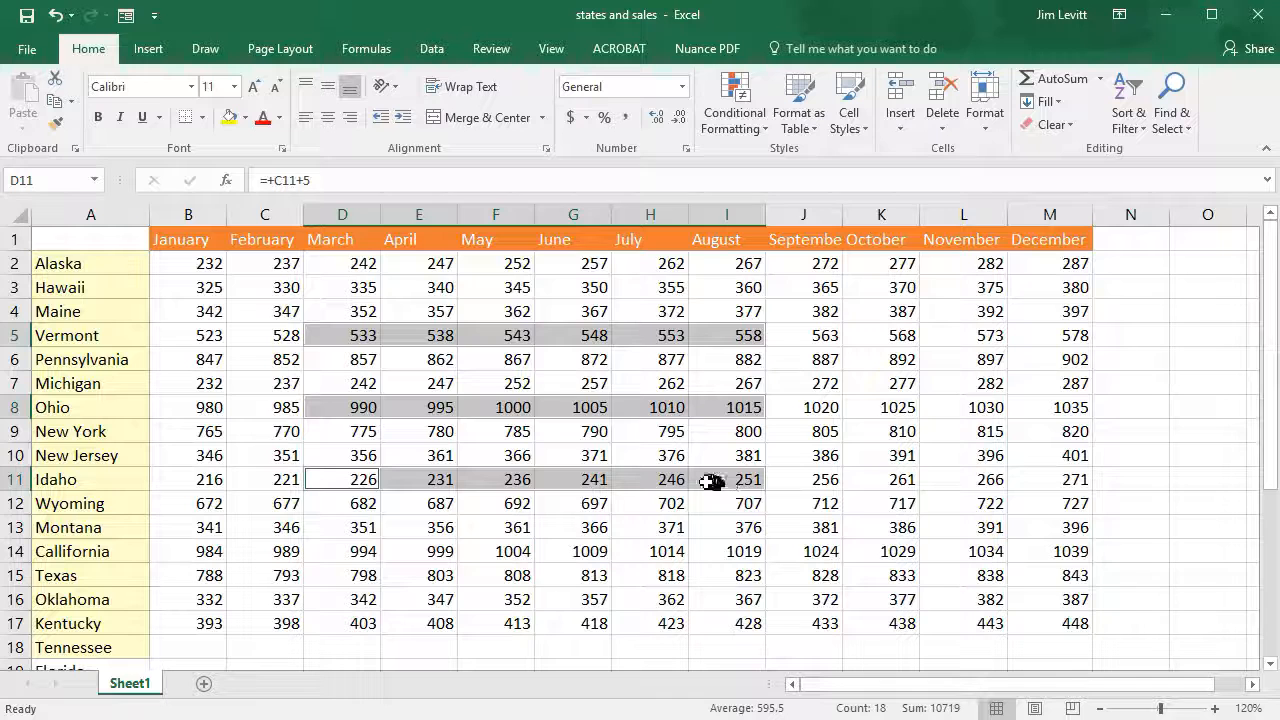
{"action": "left_click", "coordinate": [982, 404], "text": "ctrl"}
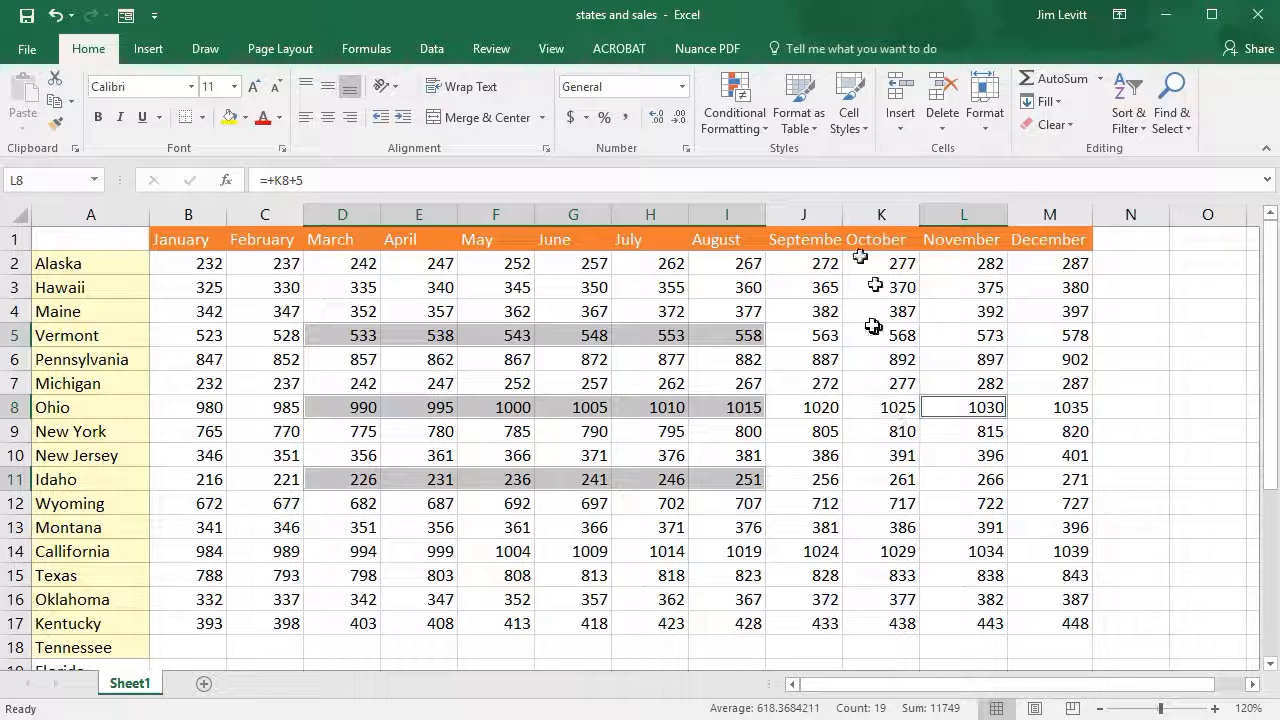
{"action": "left_click", "coordinate": [852, 102]}
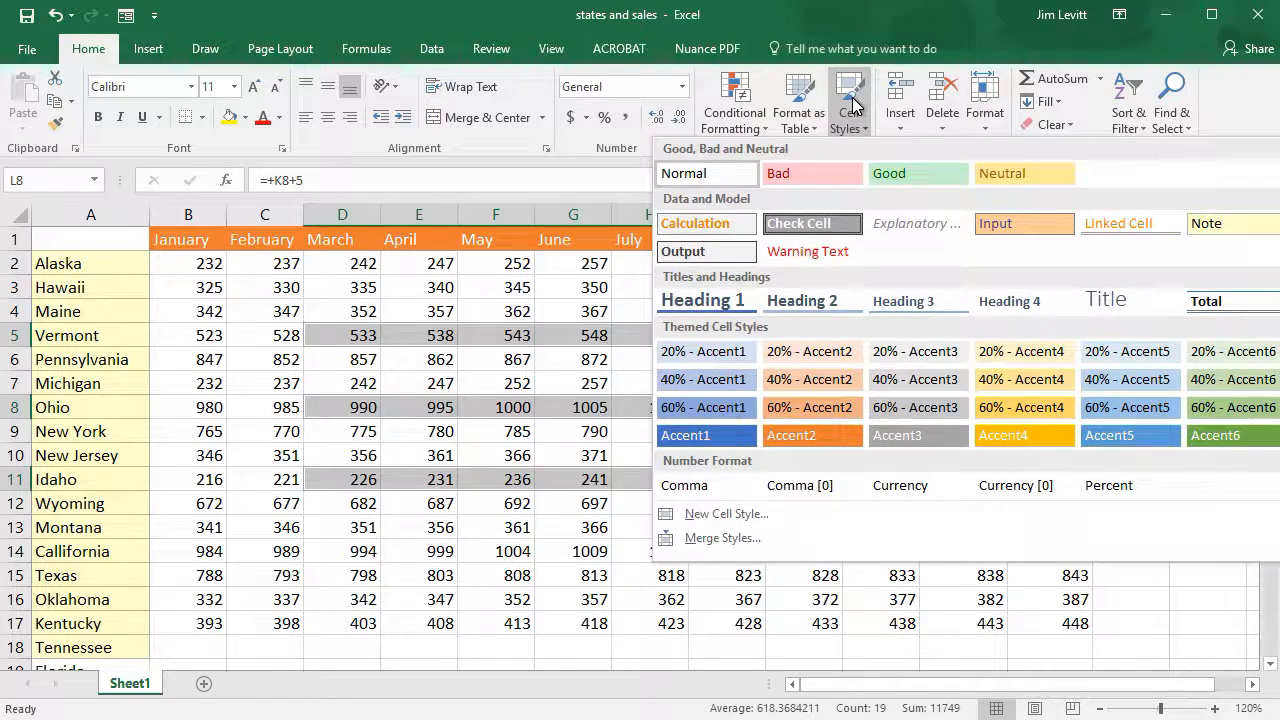
{"action": "left_click", "coordinate": [816, 254]}
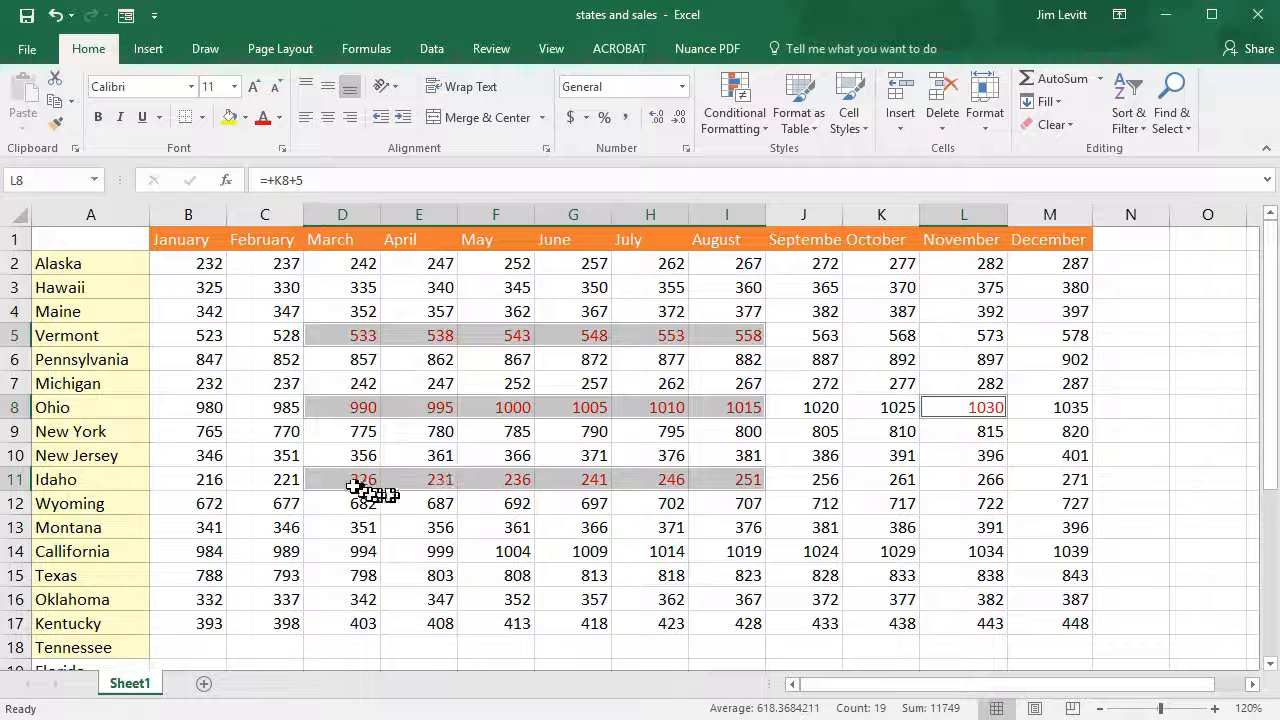
Step: Reset Idaho's March–August values in D11:I11 to the Normal cell style
{"action": "left_click_drag", "start_coordinate": [345, 485], "coordinate": [748, 478]}
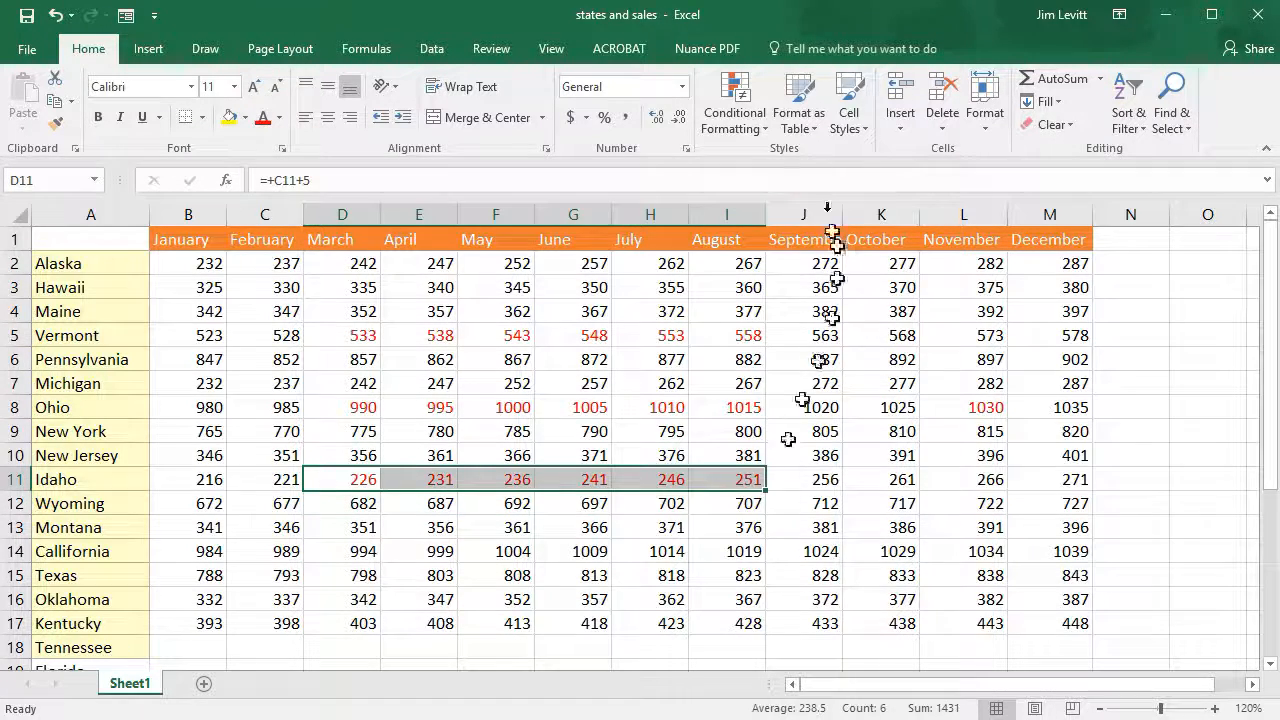
{"action": "left_click", "coordinate": [848, 110]}
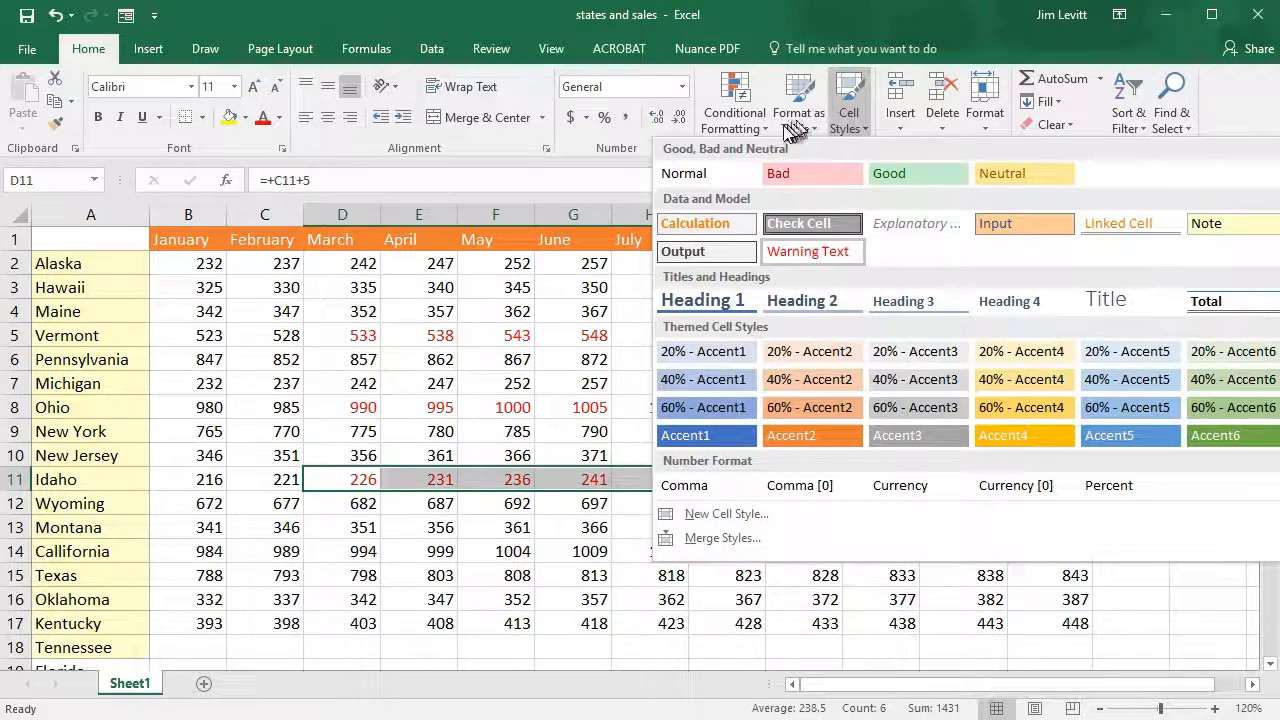
{"action": "left_click", "coordinate": [700, 173]}
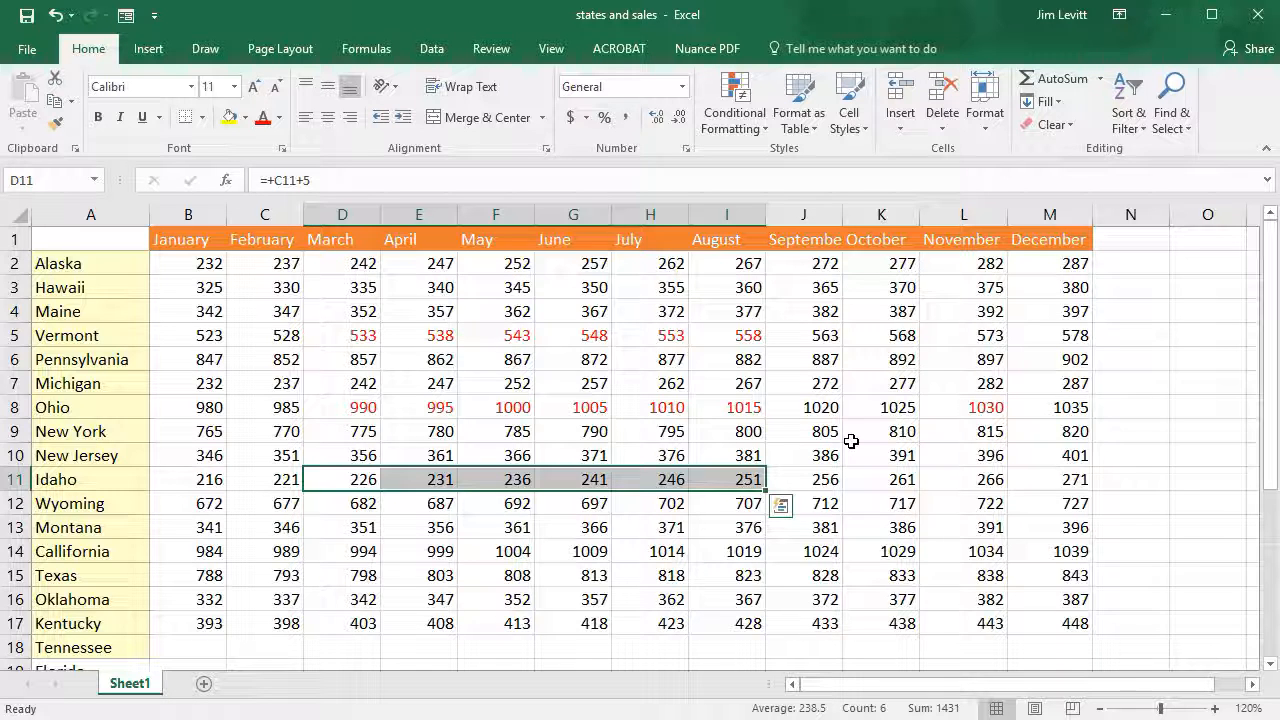
Step: Format Vermont's August value in I5 manually with a green, bold font at size 16
{"action": "left_click", "coordinate": [747, 333]}
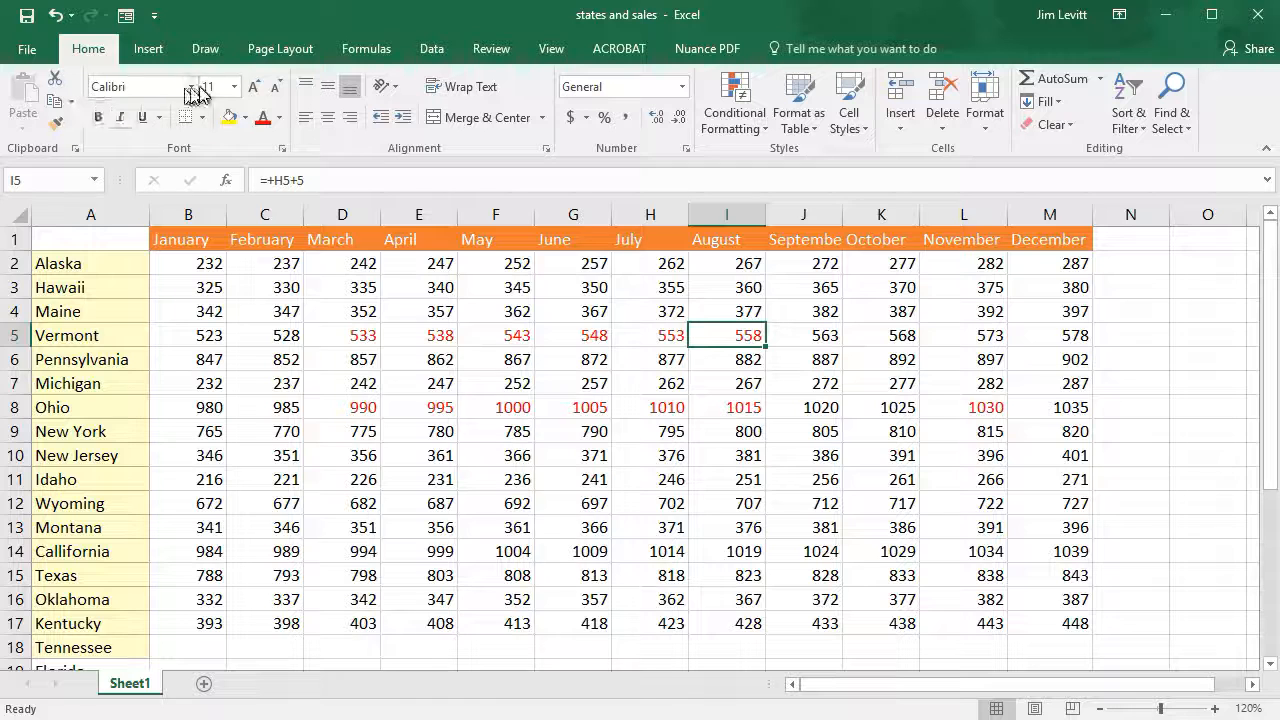
{"action": "left_click", "coordinate": [279, 117]}
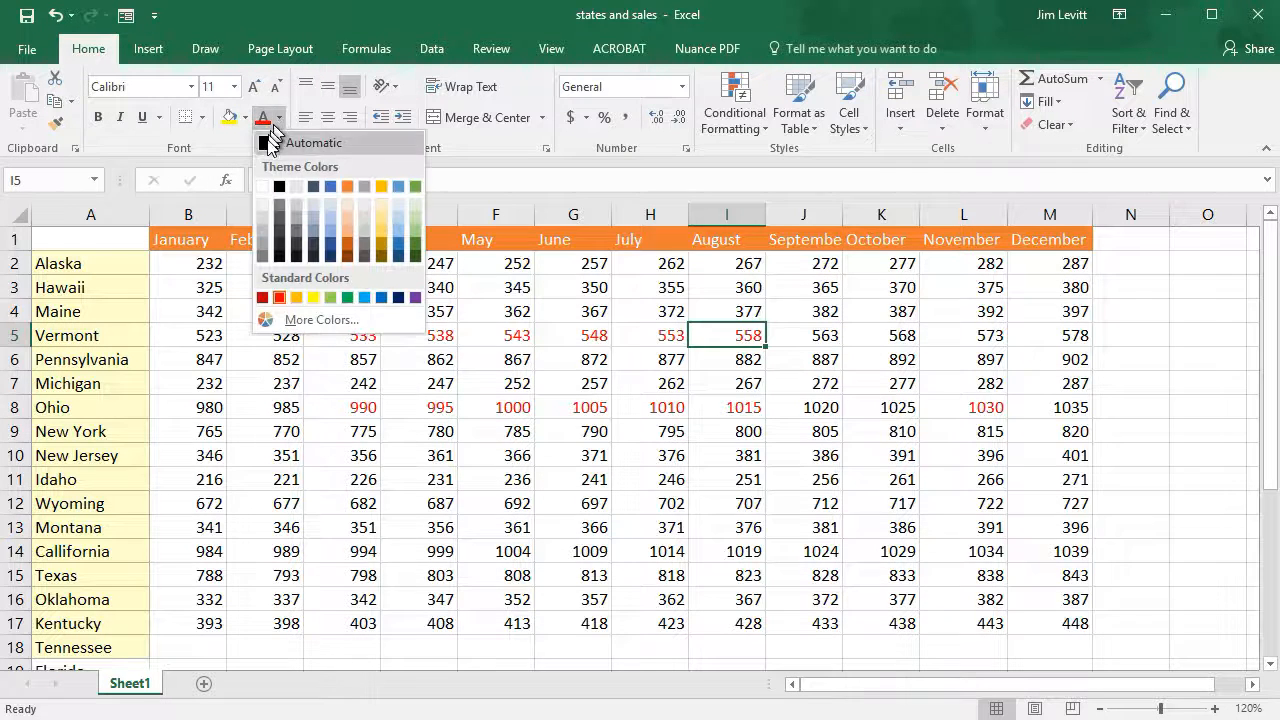
{"action": "left_click", "coordinate": [416, 187]}
{"action": "left_click", "coordinate": [108, 118]}
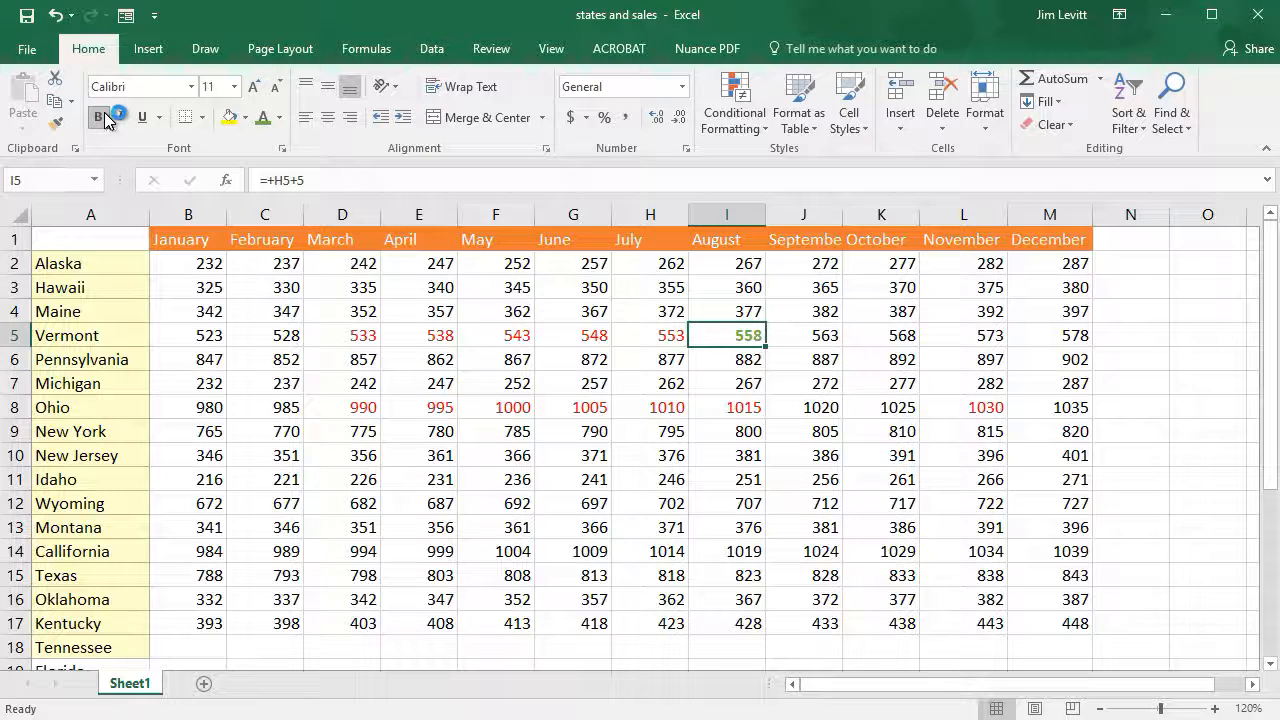
{"action": "left_click", "coordinate": [254, 87]}
{"action": "left_click", "coordinate": [254, 87]}
{"action": "left_click", "coordinate": [254, 87]}
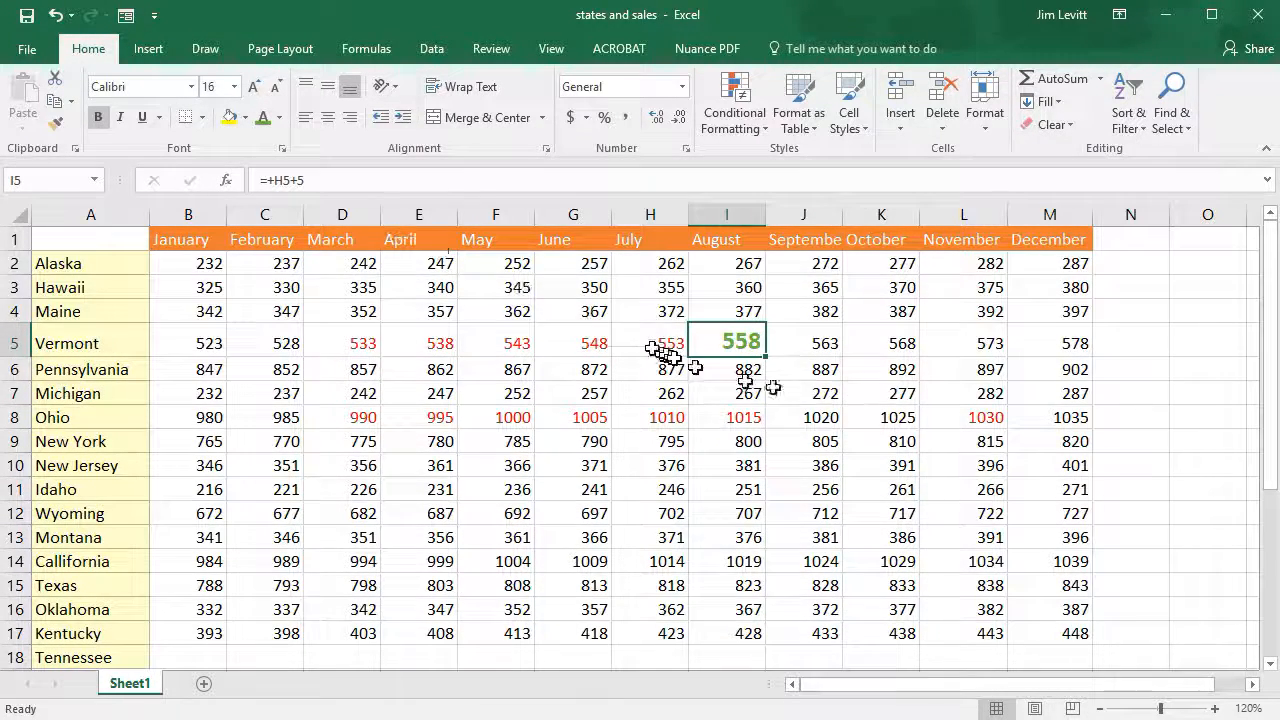
{"action": "left_click", "coordinate": [856, 372]}
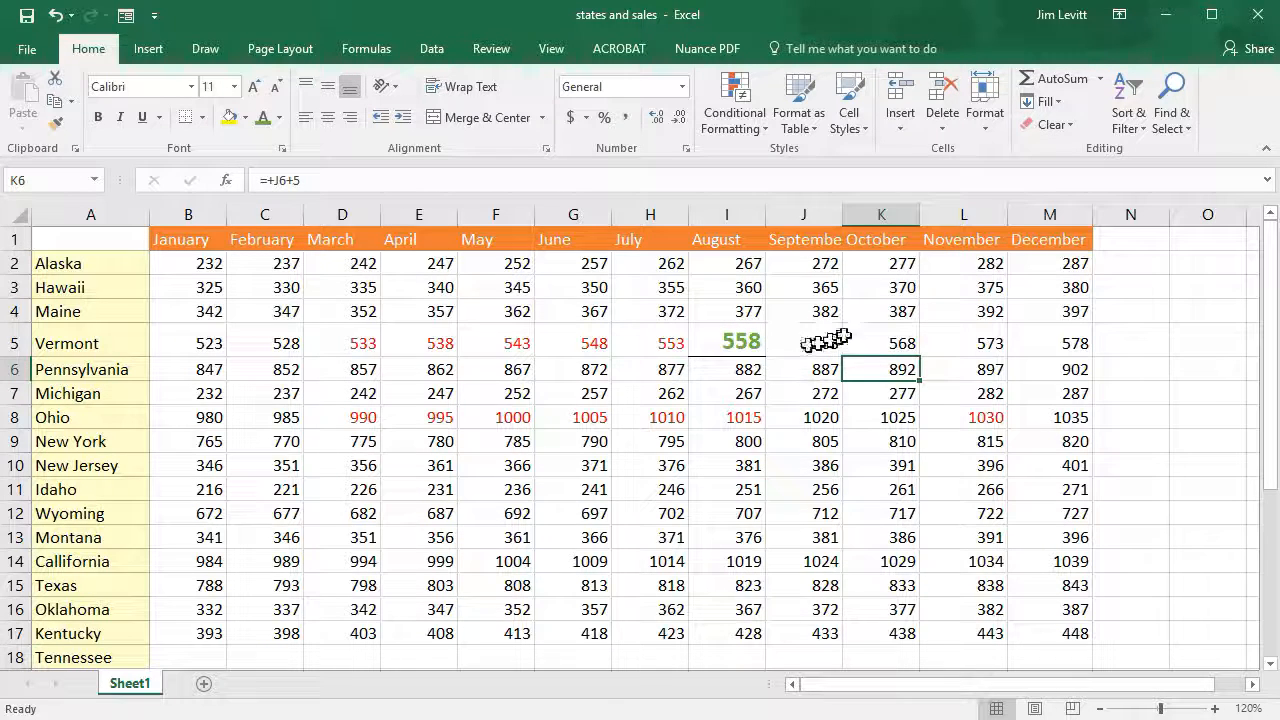
Step: Clear the formatting of Vermont's August value in I5 by applying the Normal cell style
{"action": "left_click", "coordinate": [737, 338]}
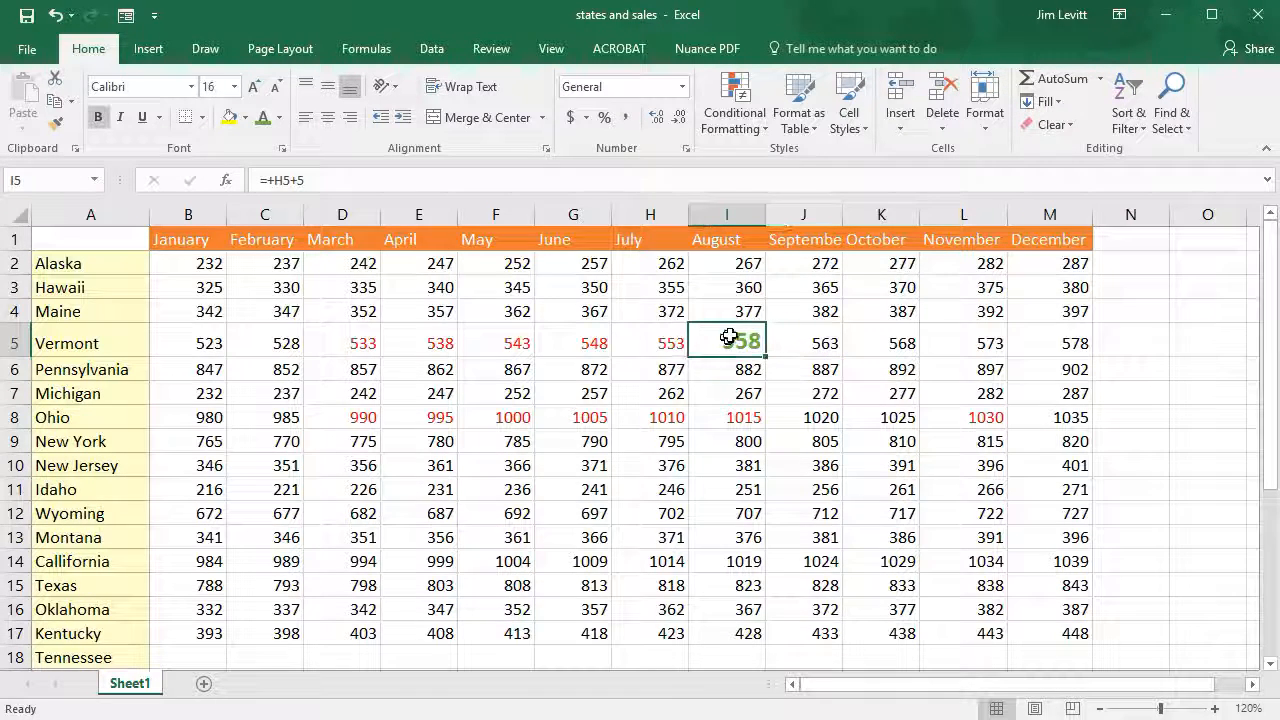
{"action": "left_click", "coordinate": [848, 104]}
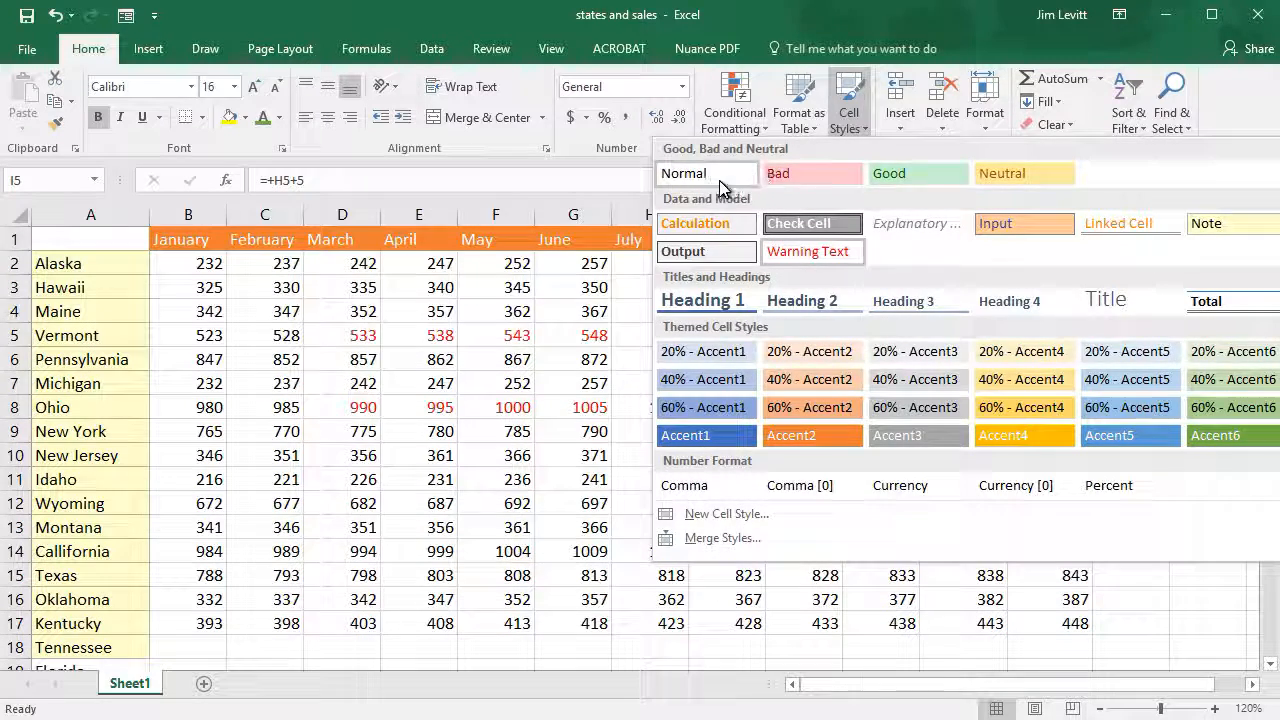
{"action": "left_click", "coordinate": [722, 186]}
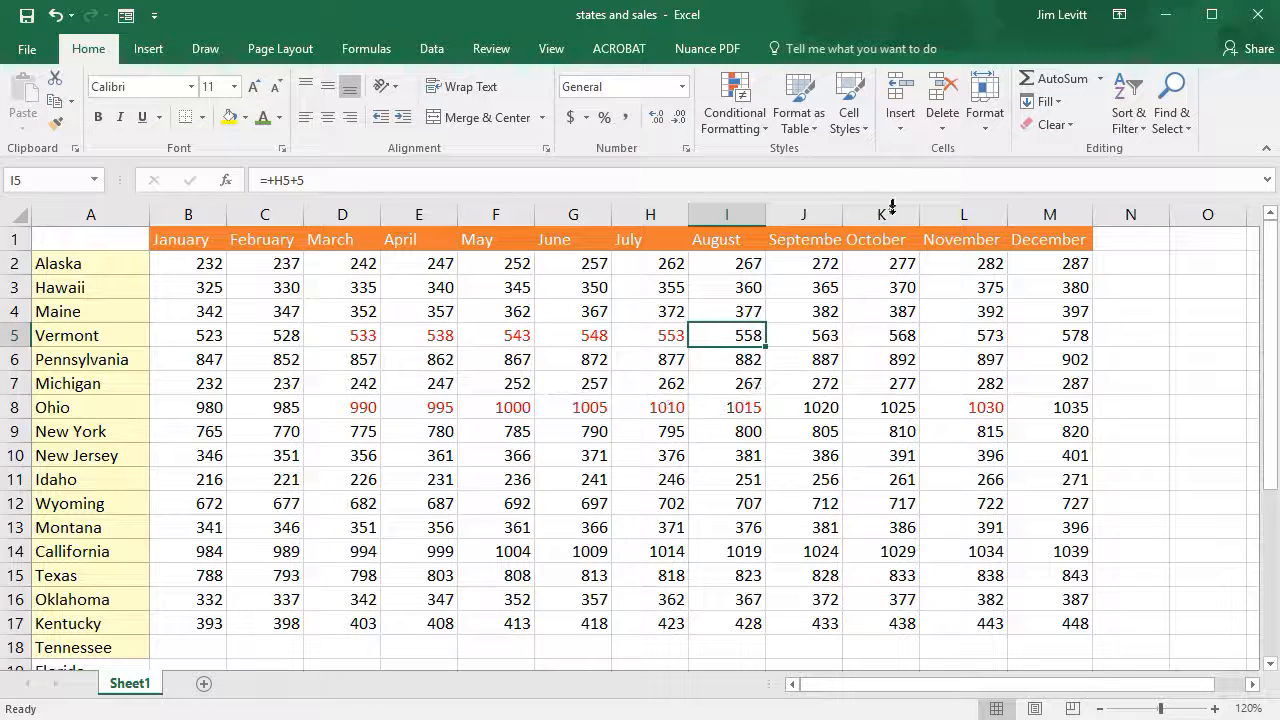
Step: Apply the Currency cell style to Vermont's March–July values in D5:H5
{"action": "left_click_drag", "start_coordinate": [354, 334], "coordinate": [655, 335]}
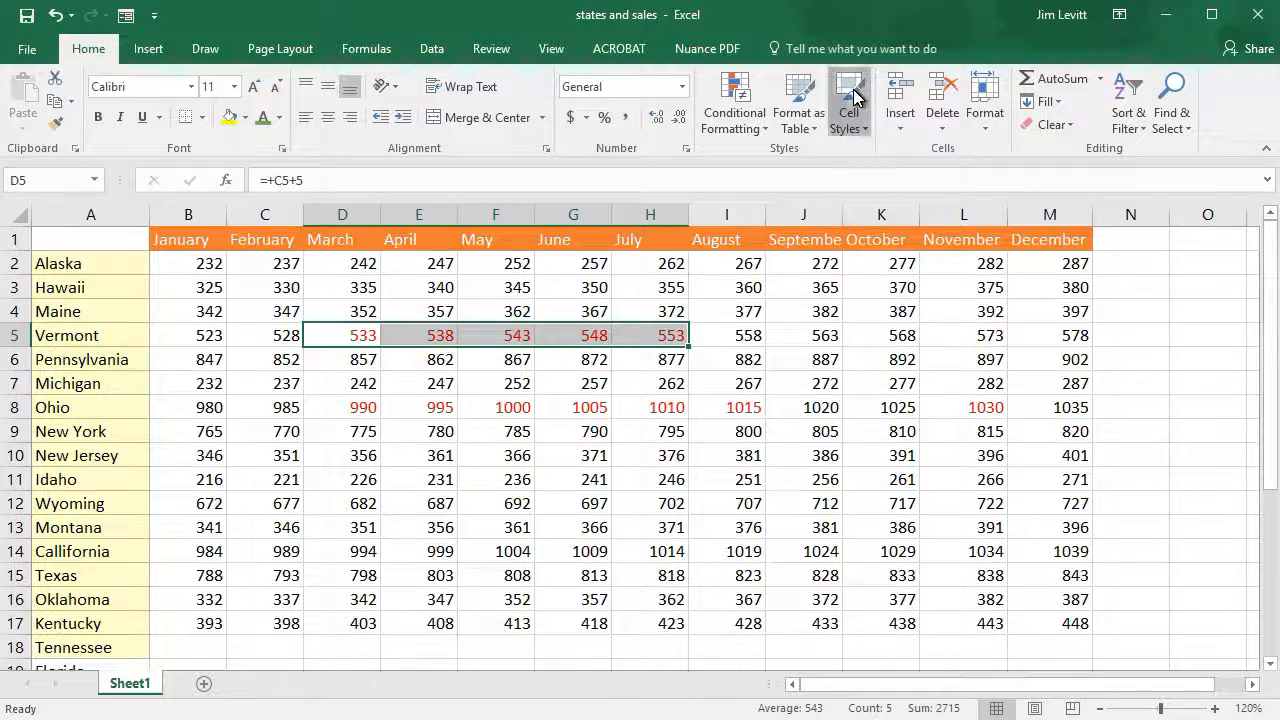
{"action": "left_click", "coordinate": [848, 115]}
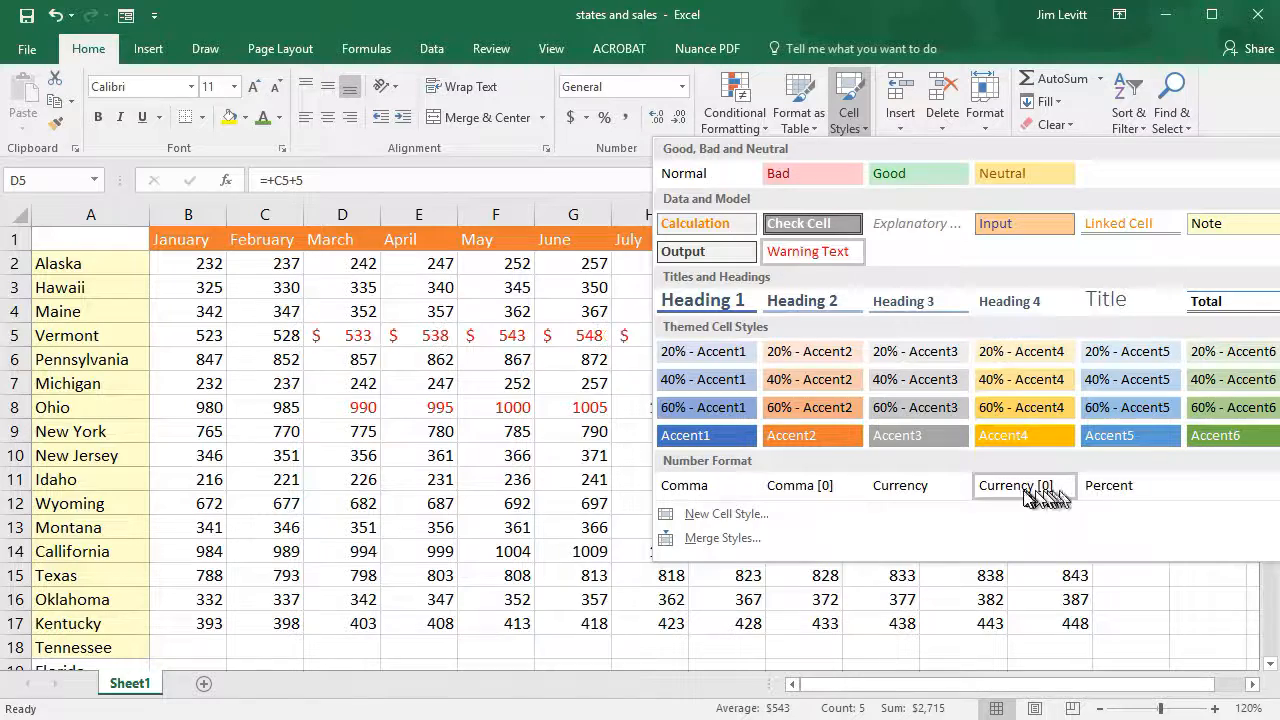
{"action": "left_click", "coordinate": [900, 486]}
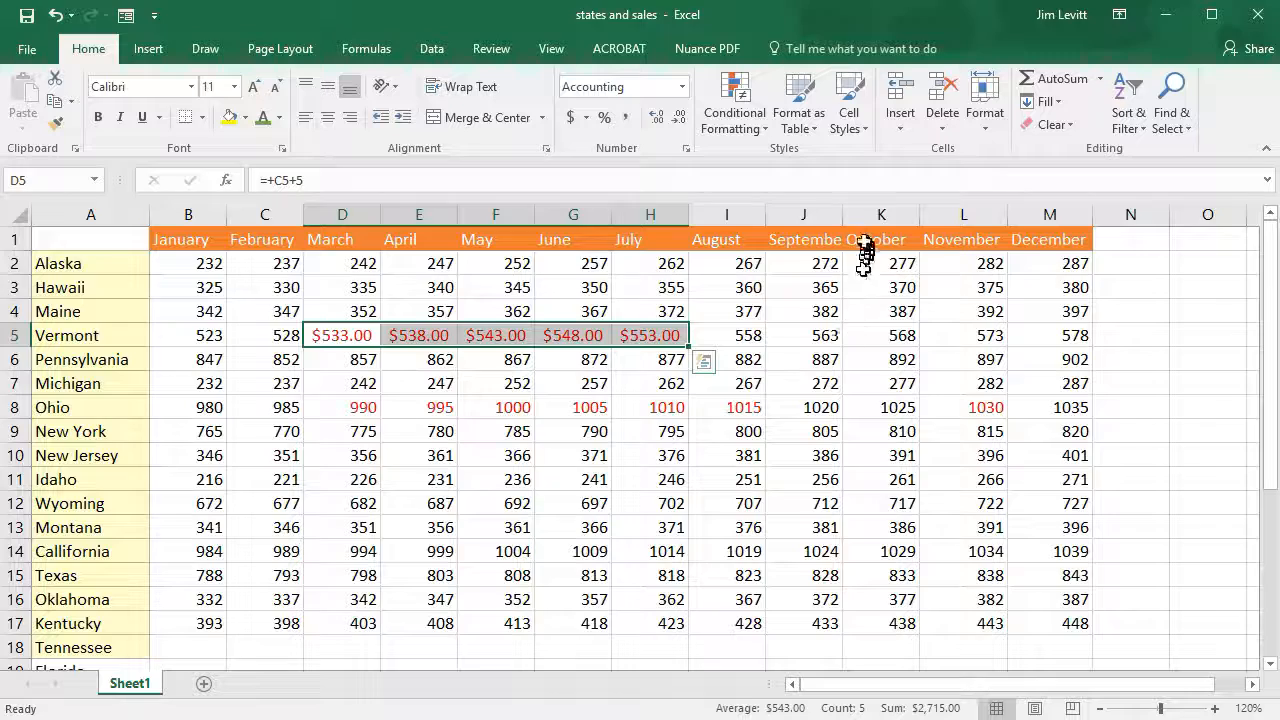
Step: Start a new cell style named Test 2 that excludes protection, and set its number format to Currency with 0 decimal places
{"action": "left_click", "coordinate": [851, 108]}
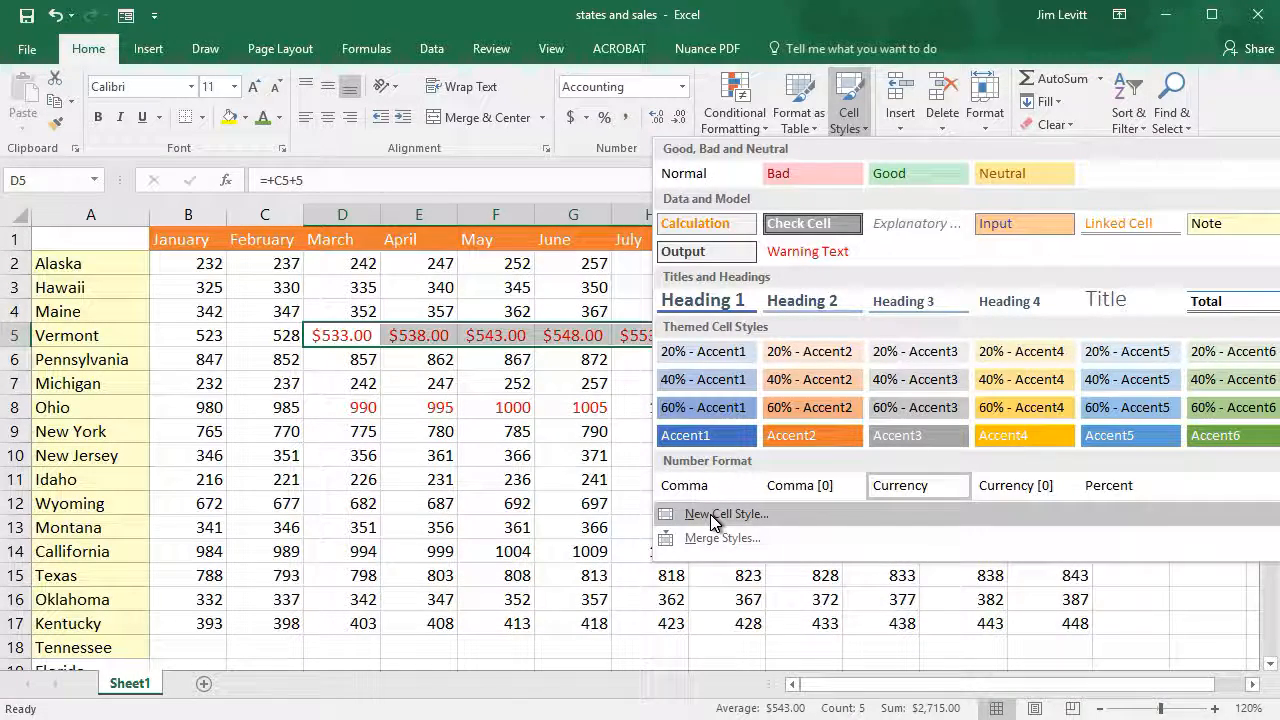
{"action": "left_click", "coordinate": [710, 514]}
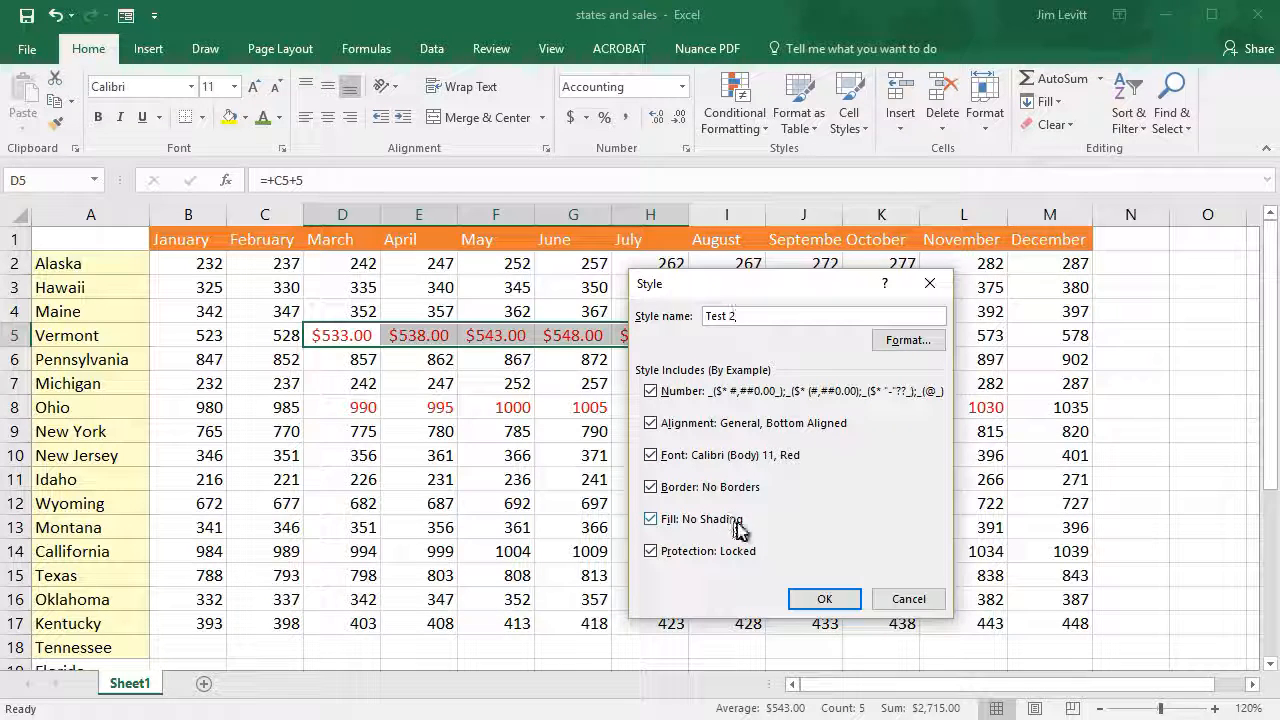
{"action": "left_click", "coordinate": [651, 551]}
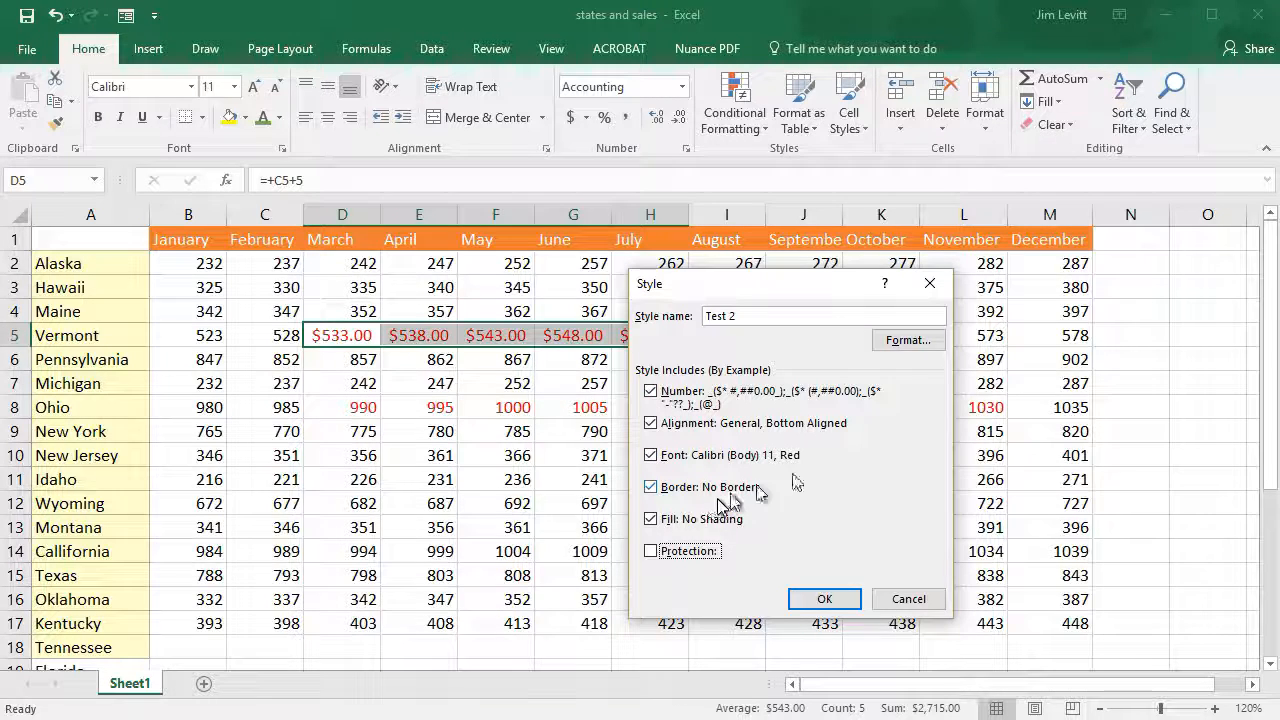
{"action": "left_click", "coordinate": [907, 341]}
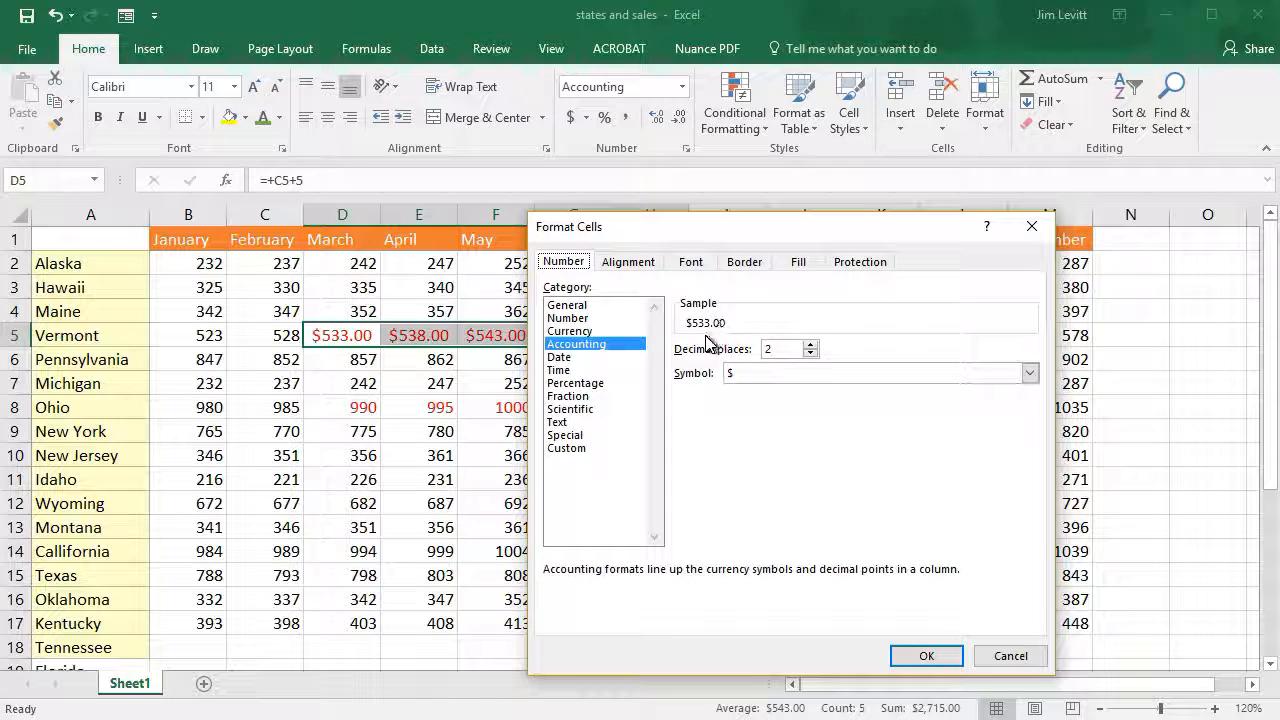
{"action": "left_click", "coordinate": [570, 331]}
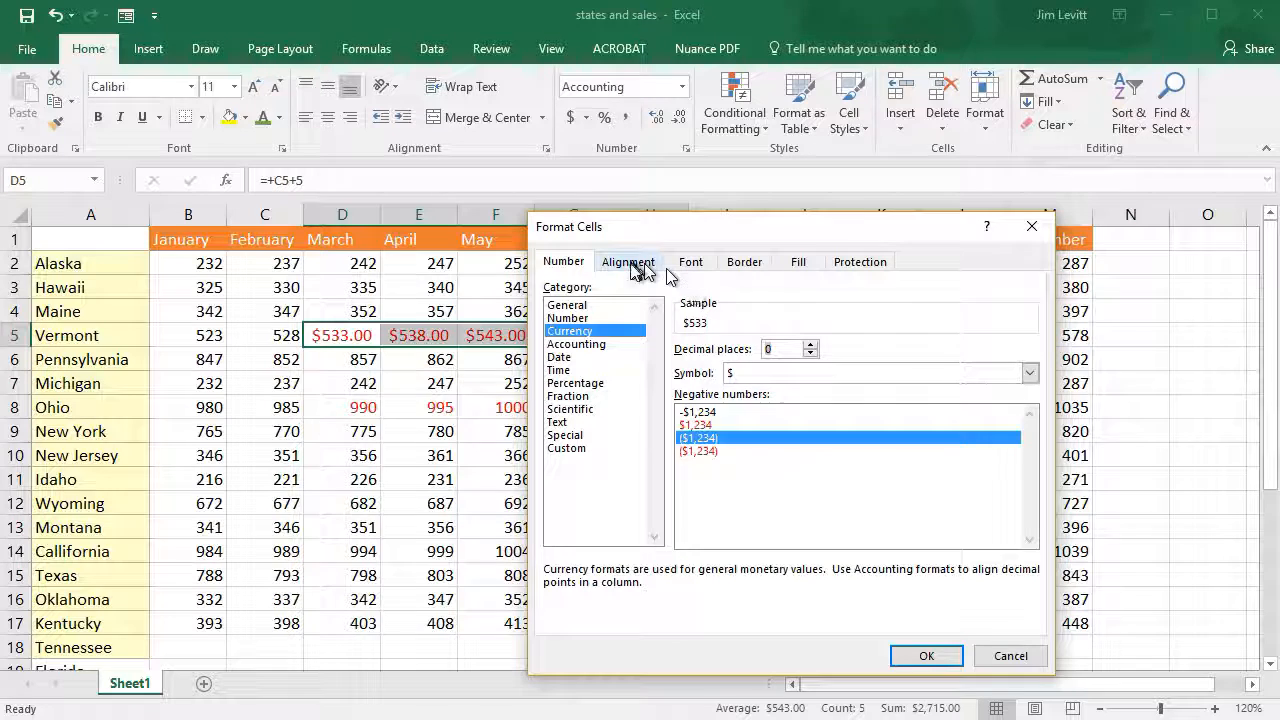
Step: Set the Test 2 style's font to Book Antiqua, bold, in the theme color Accent 5, Darker 25%
{"action": "left_click", "coordinate": [699, 264]}
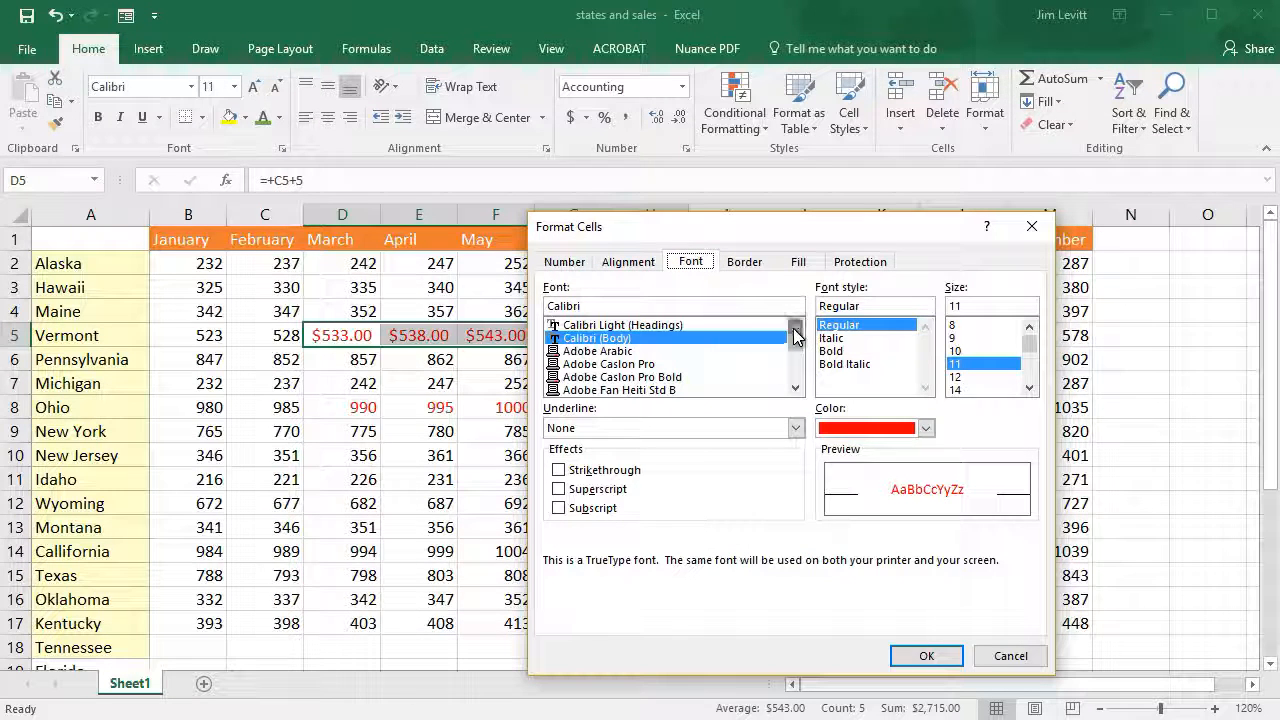
{"action": "left_click_drag", "start_coordinate": [800, 340], "coordinate": [800, 354]}
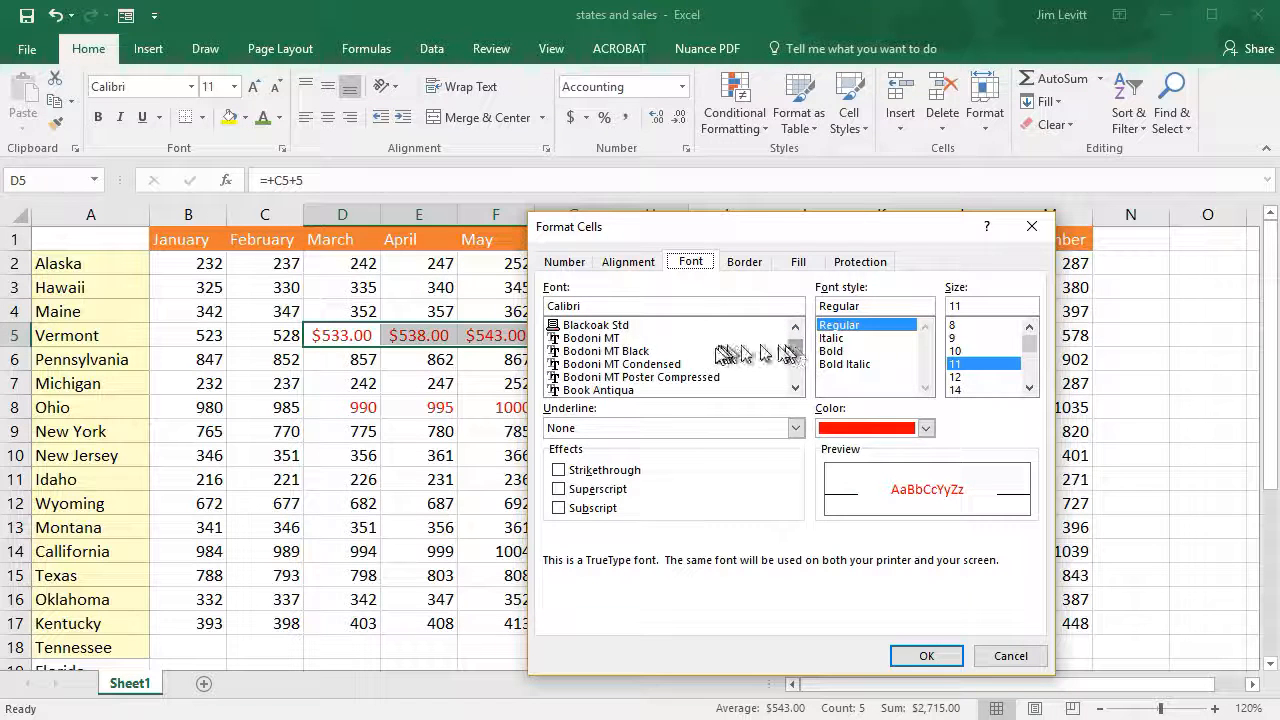
{"action": "left_click", "coordinate": [628, 390]}
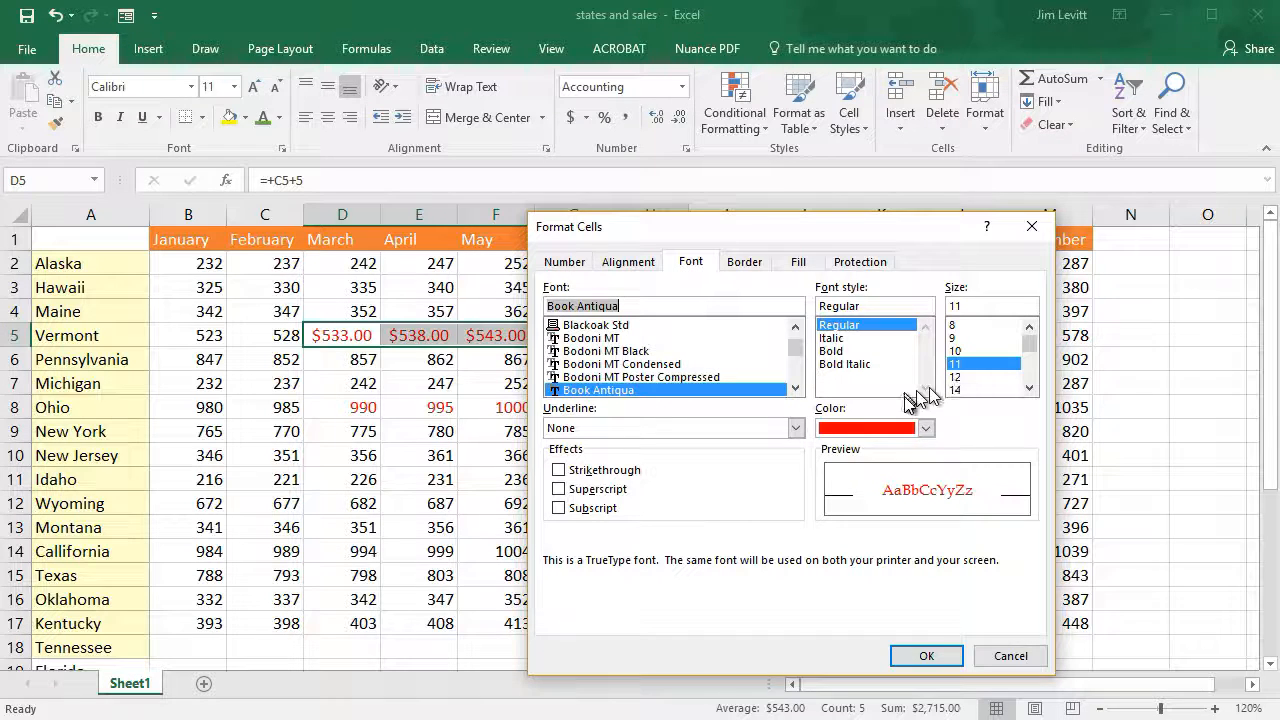
{"action": "left_click", "coordinate": [927, 430]}
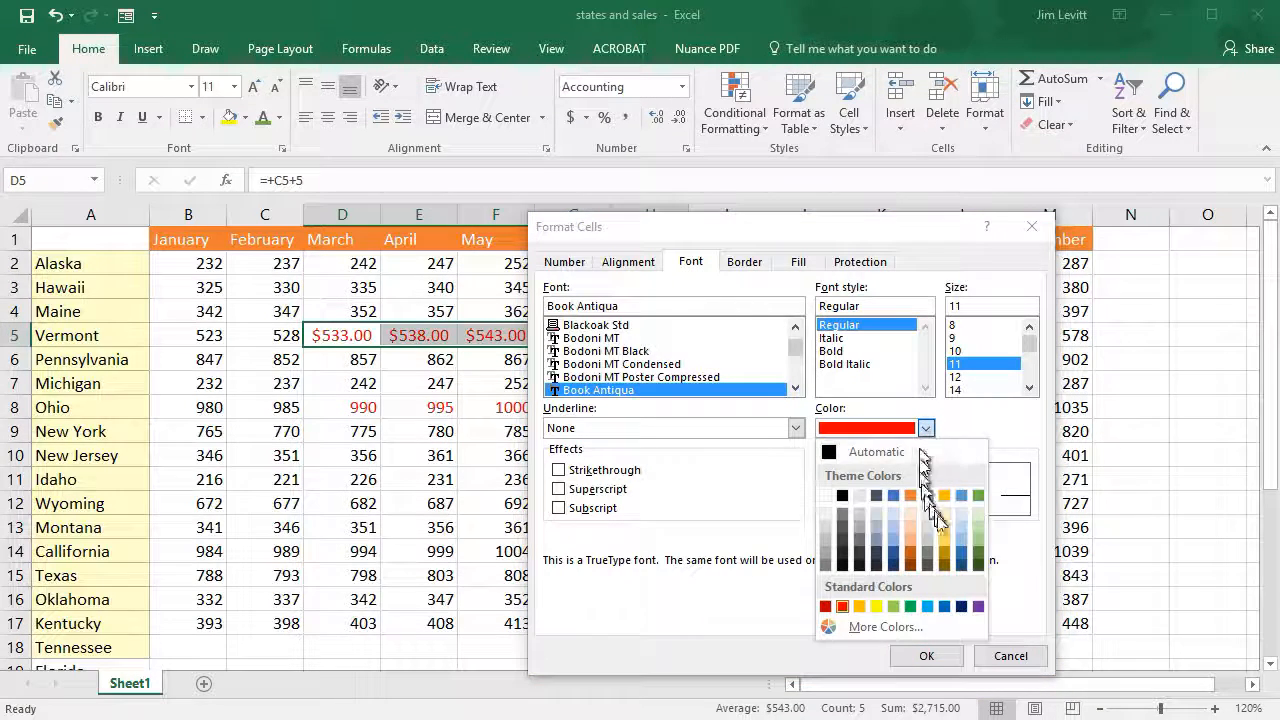
{"action": "left_click", "coordinate": [962, 556]}
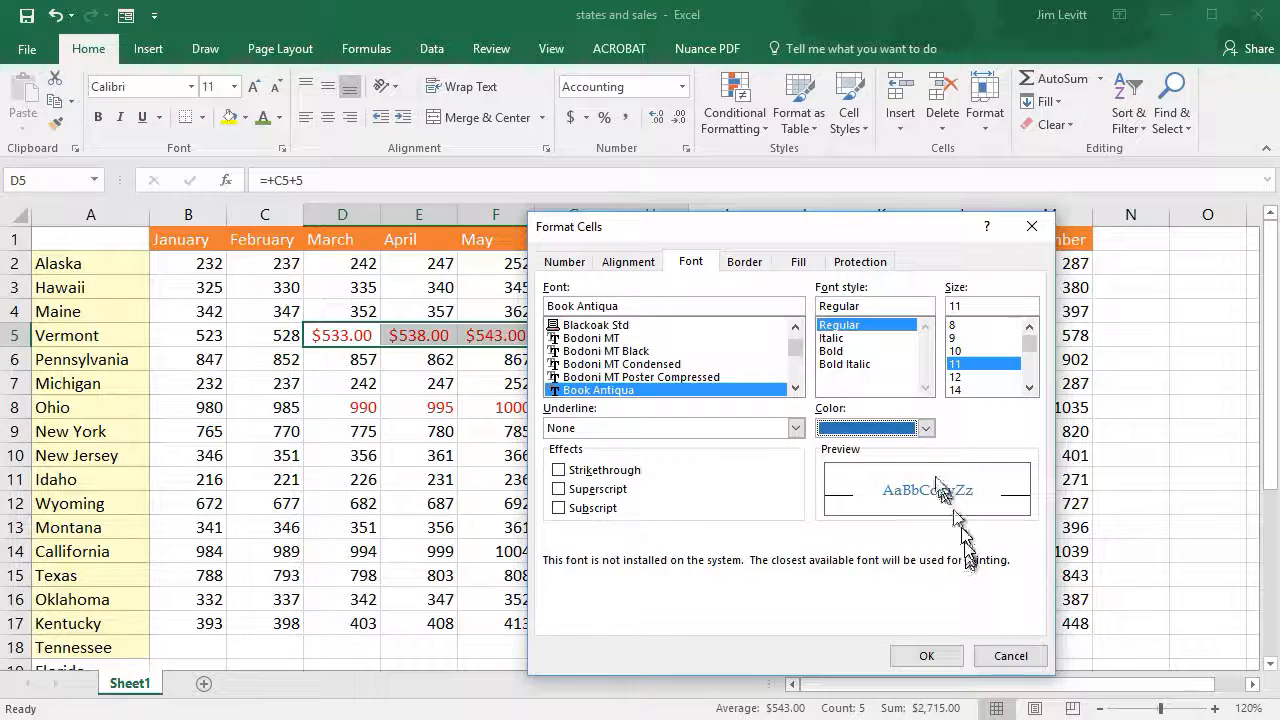
{"action": "left_click", "coordinate": [848, 352]}
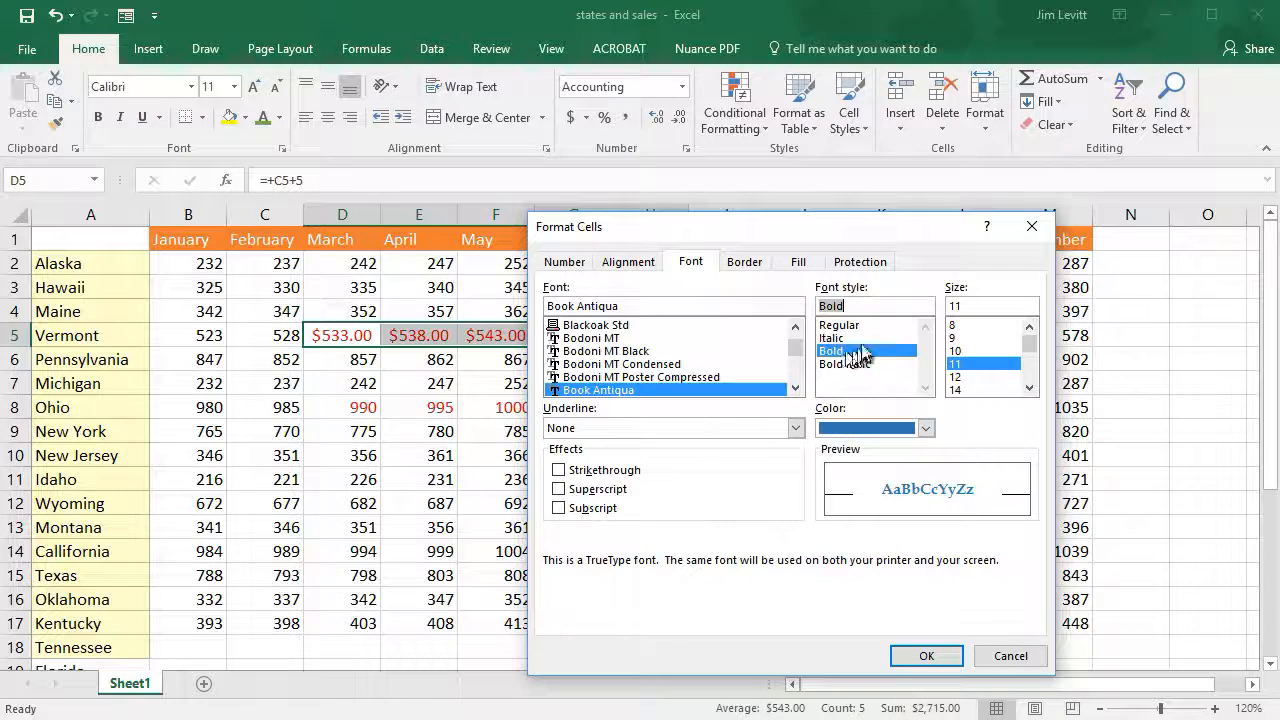
Step: Add an outline border to the Test 2 style and save the new style
{"action": "left_click", "coordinate": [755, 265]}
{"action": "left_click", "coordinate": [808, 322]}
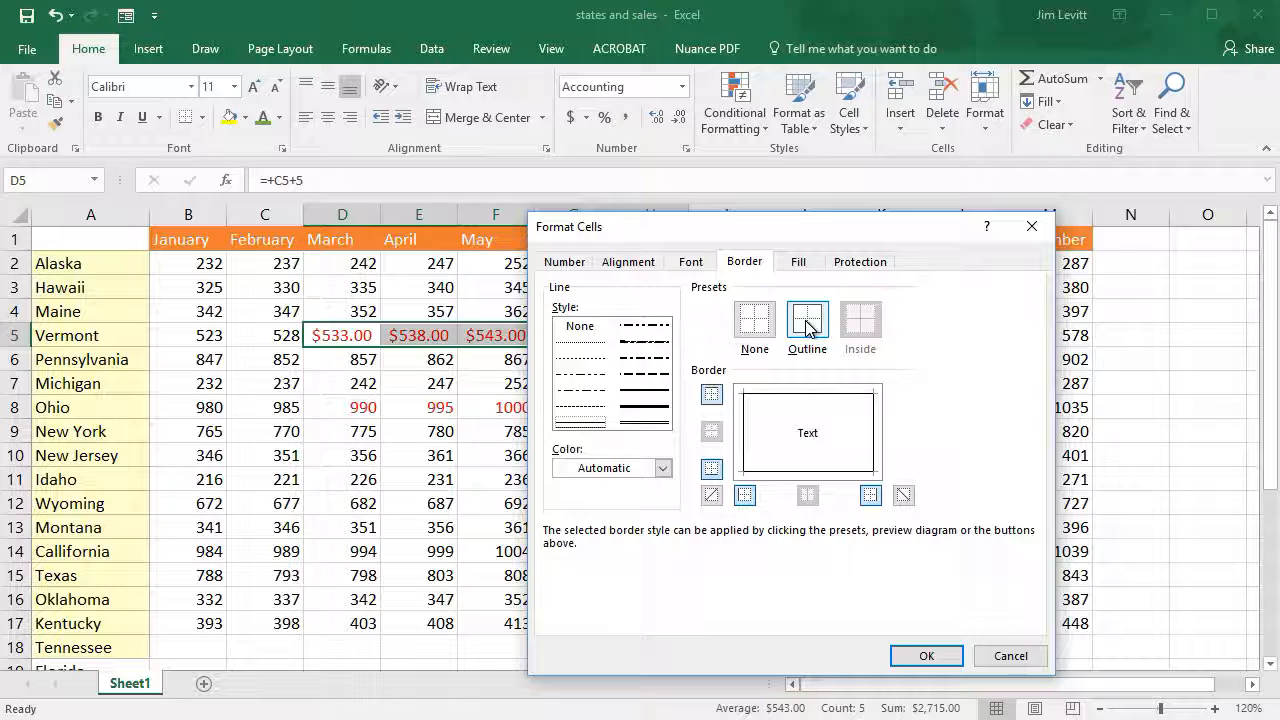
{"action": "left_click", "coordinate": [926, 656]}
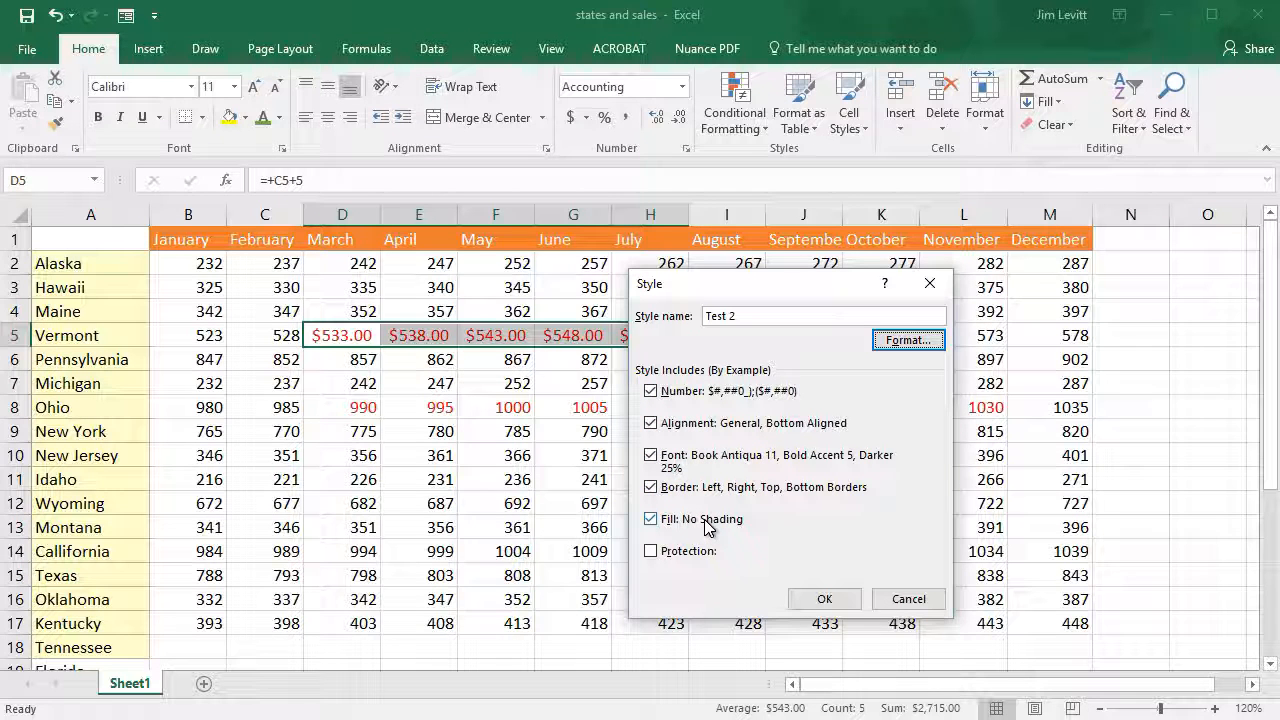
{"action": "left_click", "coordinate": [826, 599]}
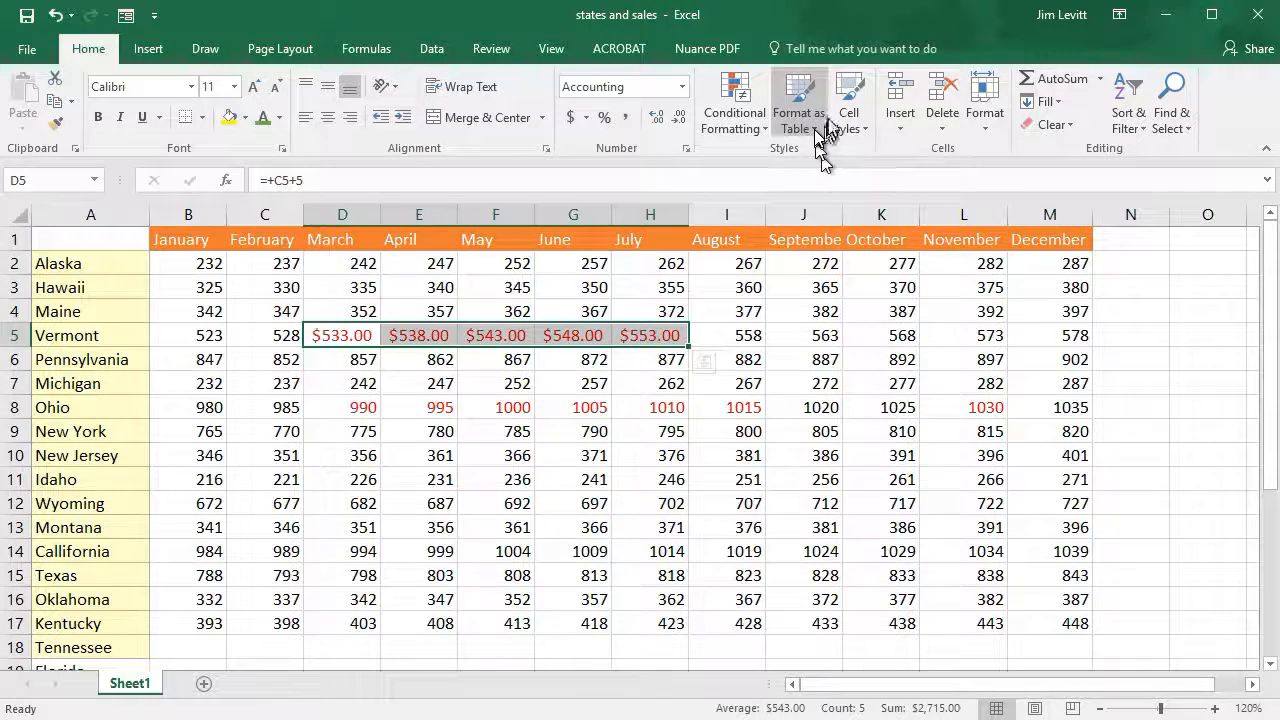
Step: Apply the Test 2 cell style to Vermont's March–July values in D5:H5, and to all sales values in B2:M17
{"action": "left_click", "coordinate": [850, 105]}
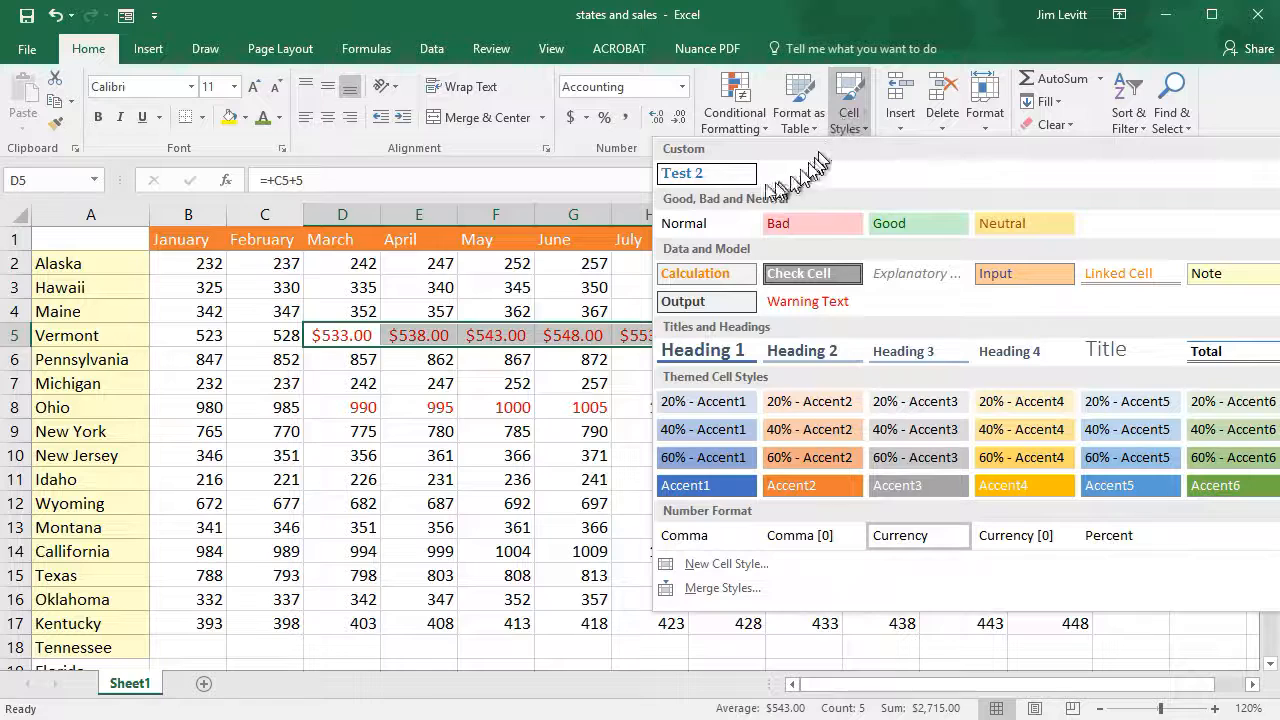
{"action": "left_click", "coordinate": [693, 175]}
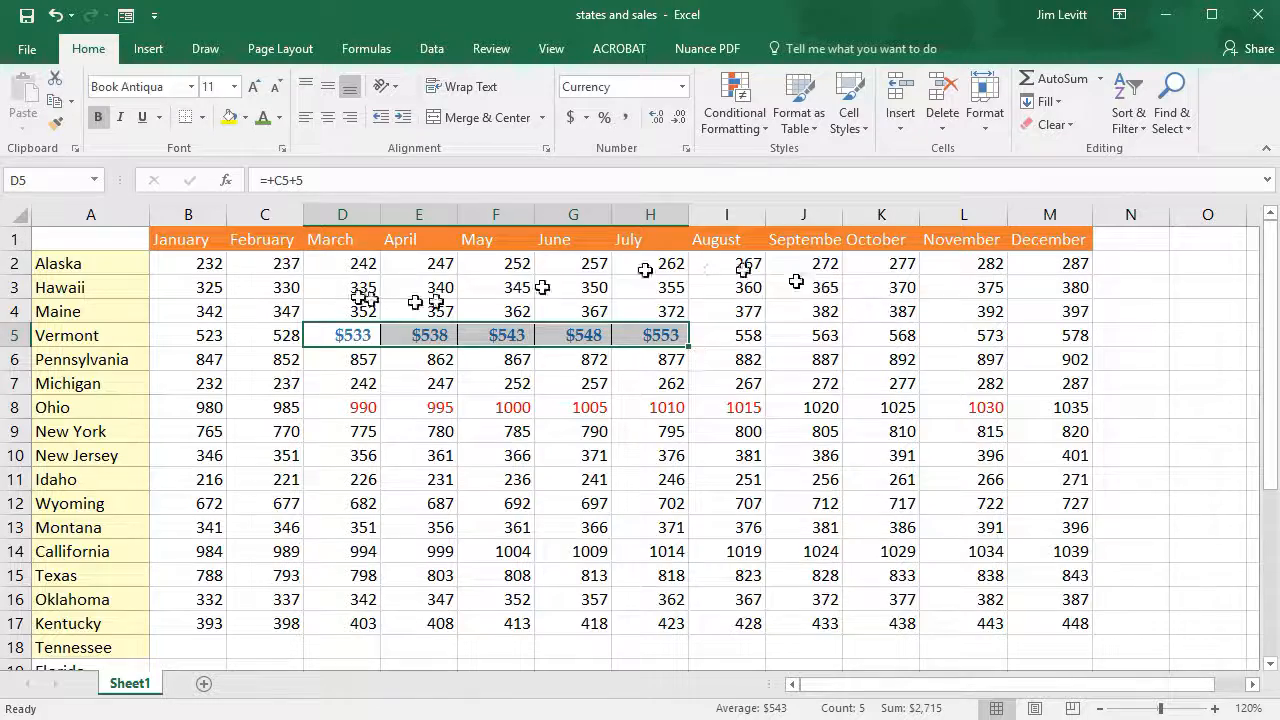
{"action": "left_click_drag", "start_coordinate": [223, 263], "coordinate": [1040, 634]}
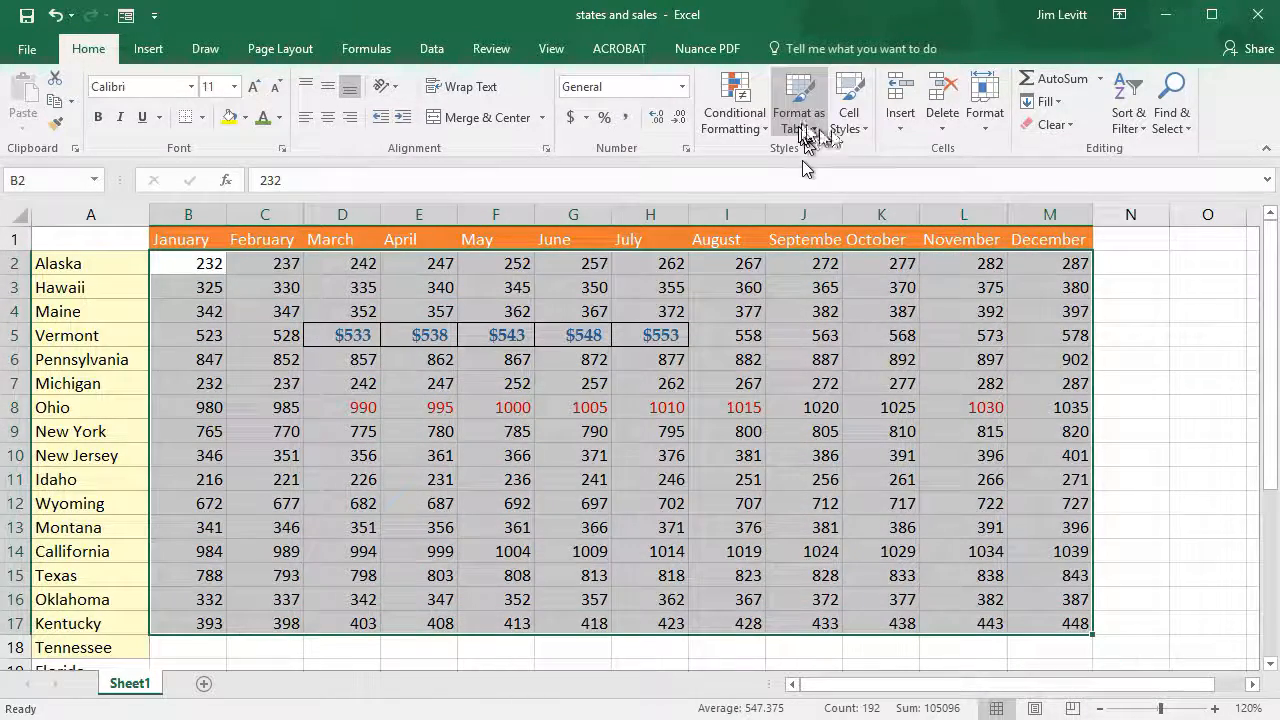
{"action": "left_click", "coordinate": [853, 108]}
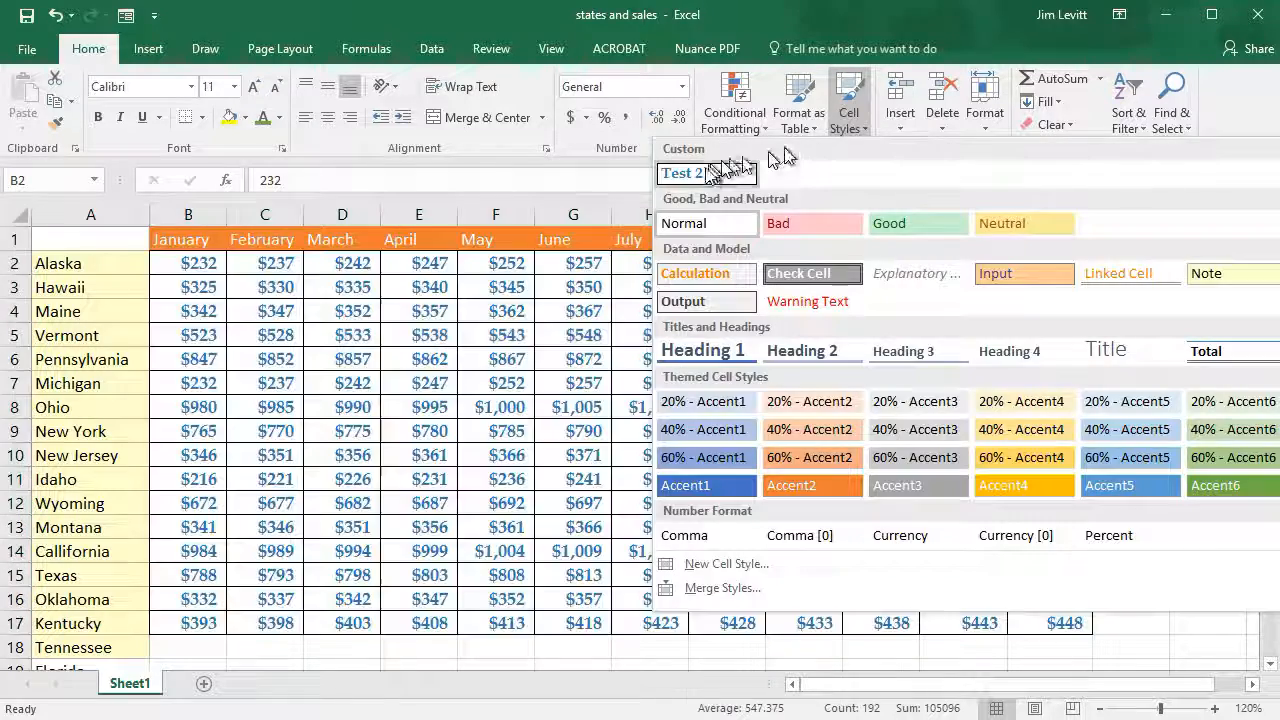
{"action": "left_click", "coordinate": [700, 171]}
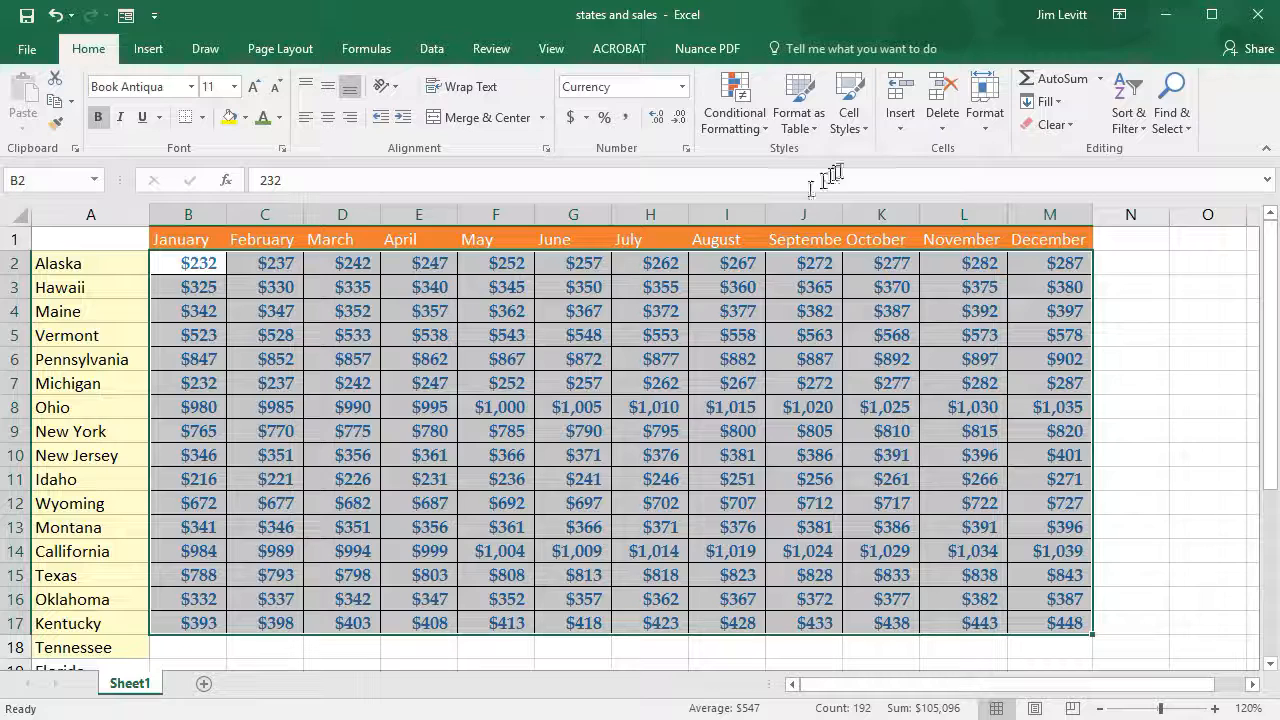
Step: Modify the Test 2 cell style to use font size 10
{"action": "left_click", "coordinate": [853, 114]}
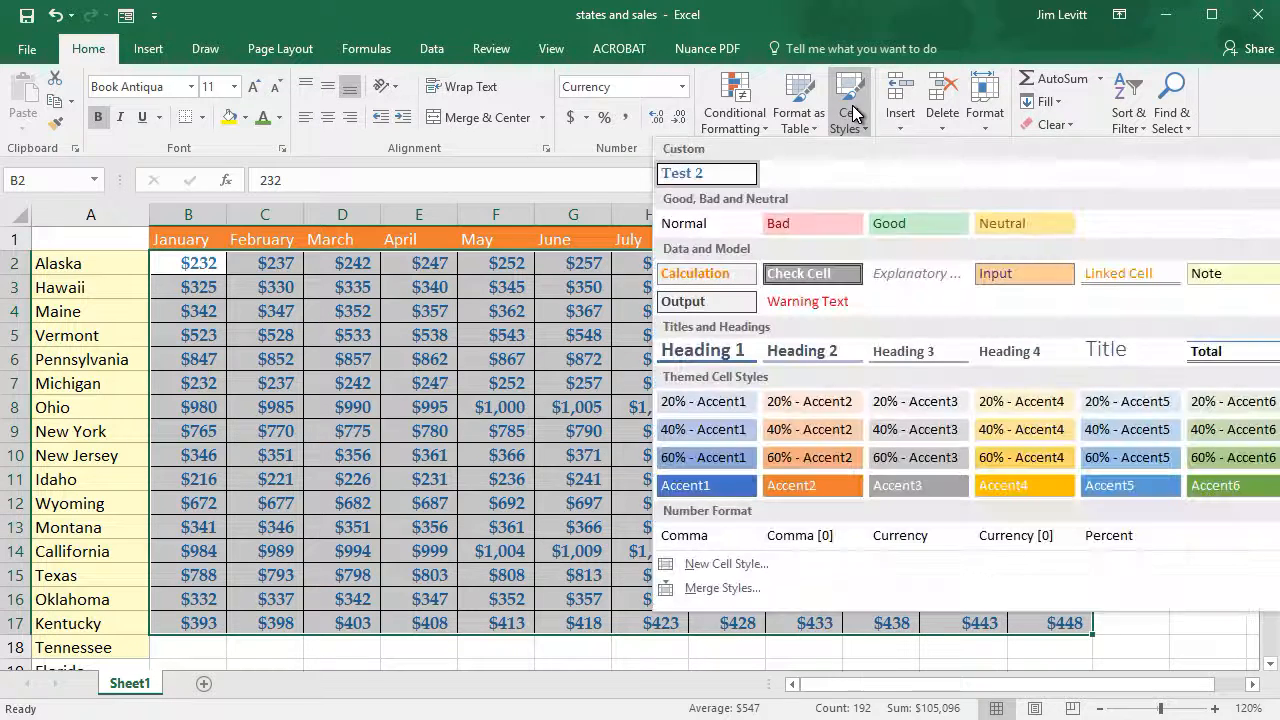
{"action": "right_click", "coordinate": [708, 176]}
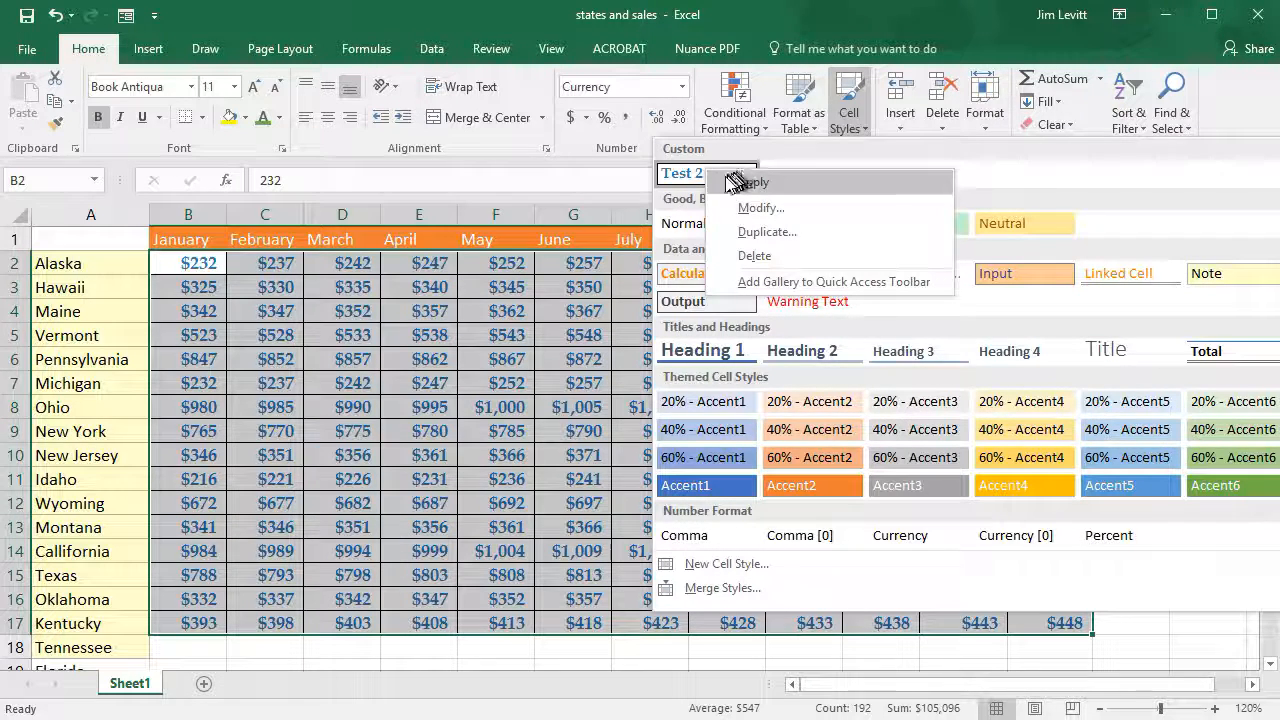
{"action": "left_click", "coordinate": [780, 208]}
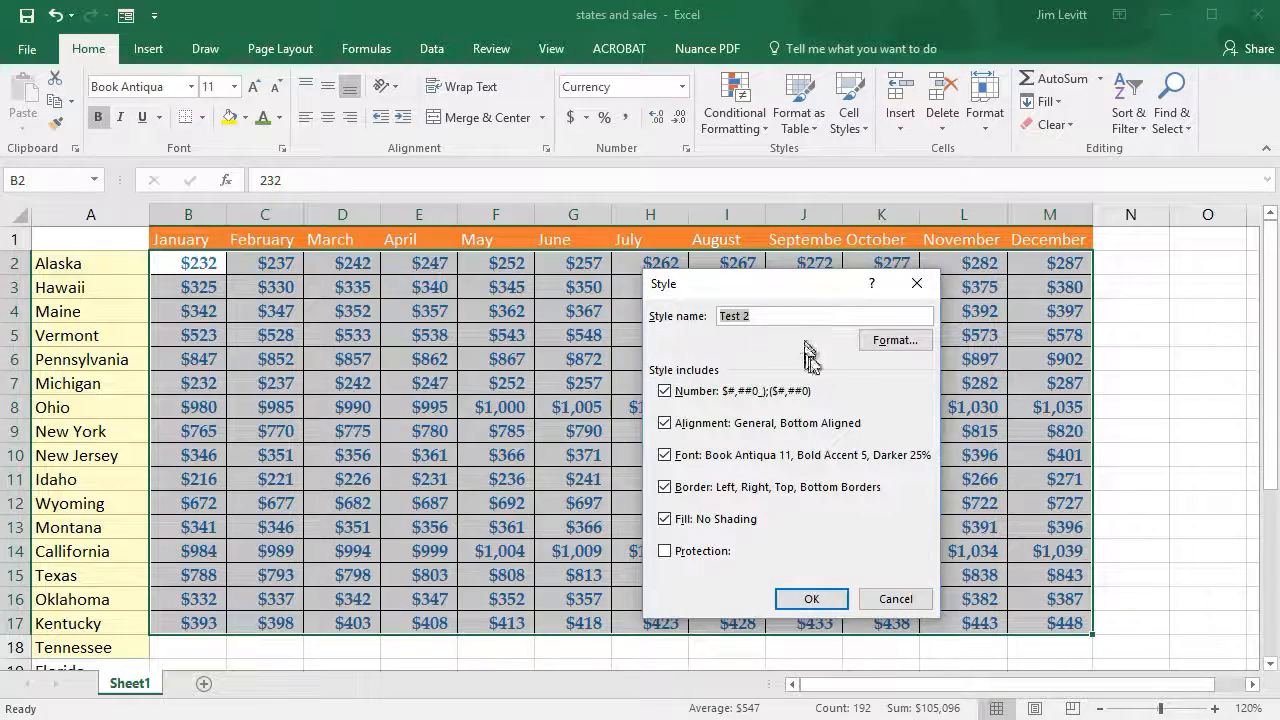
{"action": "left_click", "coordinate": [889, 342]}
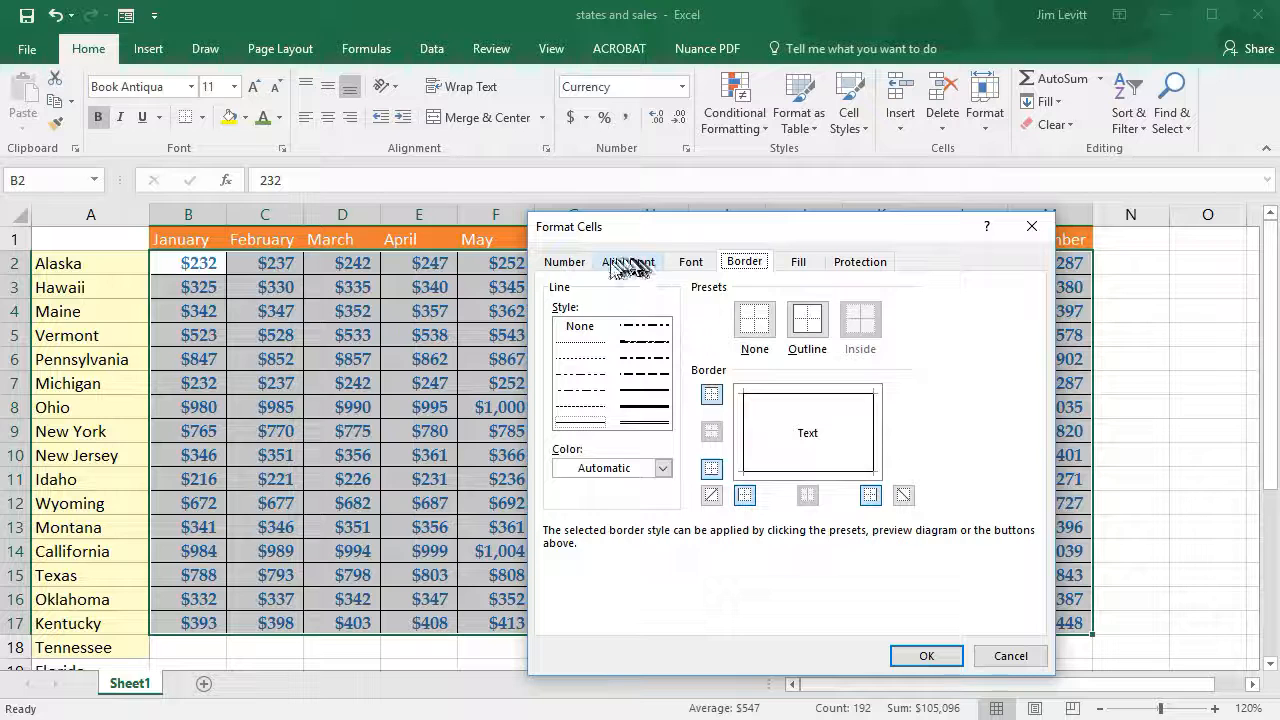
{"action": "left_click", "coordinate": [688, 261]}
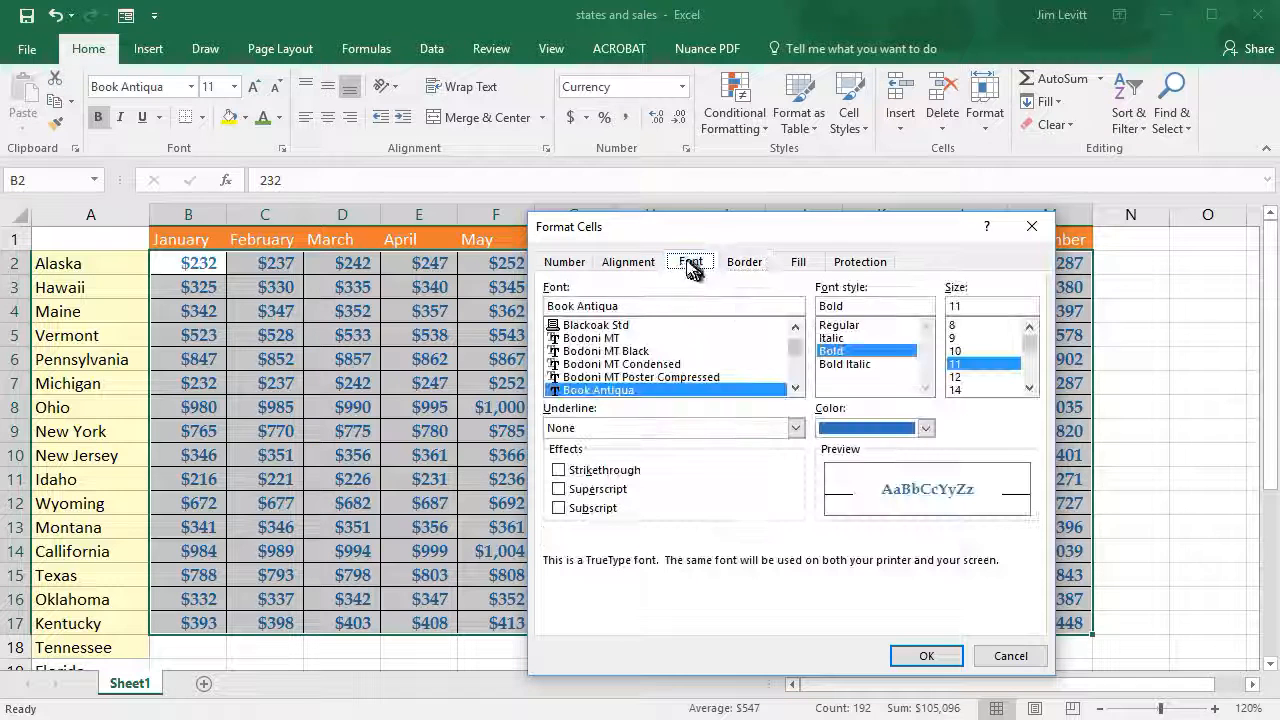
{"action": "left_click", "coordinate": [958, 351]}
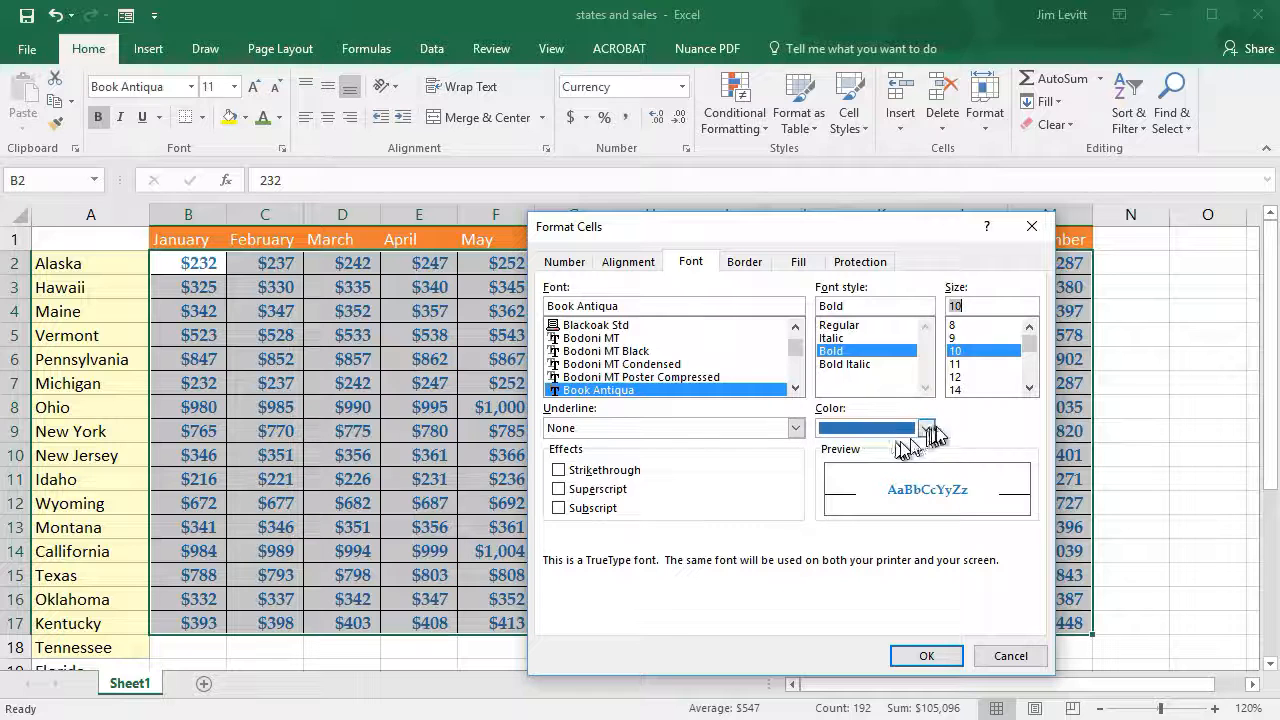
{"action": "left_click", "coordinate": [926, 429]}
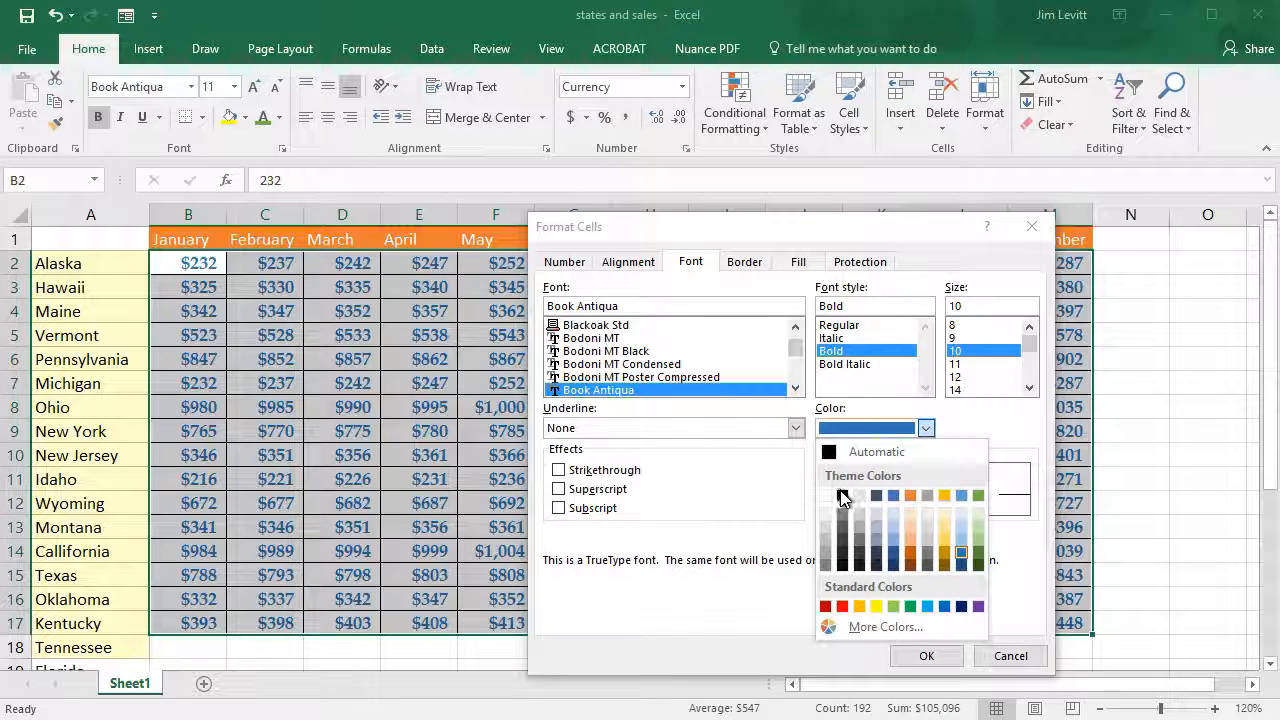
{"action": "left_click", "coordinate": [922, 652]}
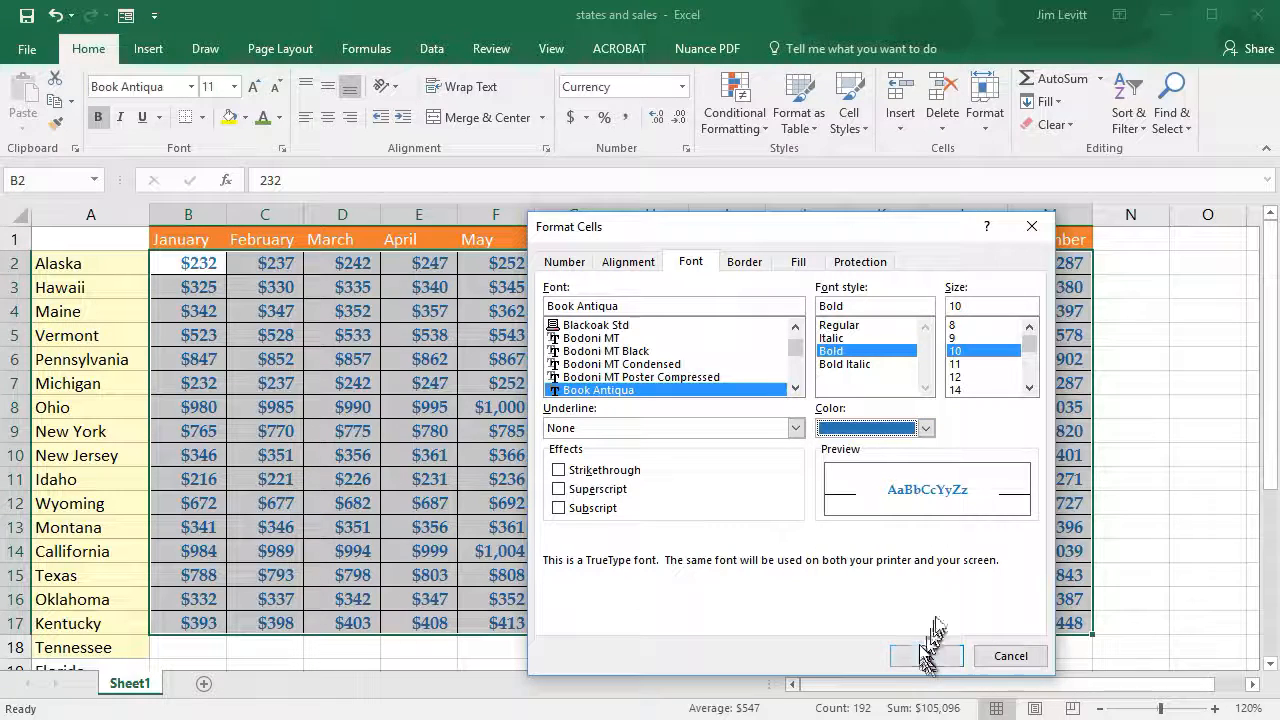
{"action": "left_click", "coordinate": [933, 656]}
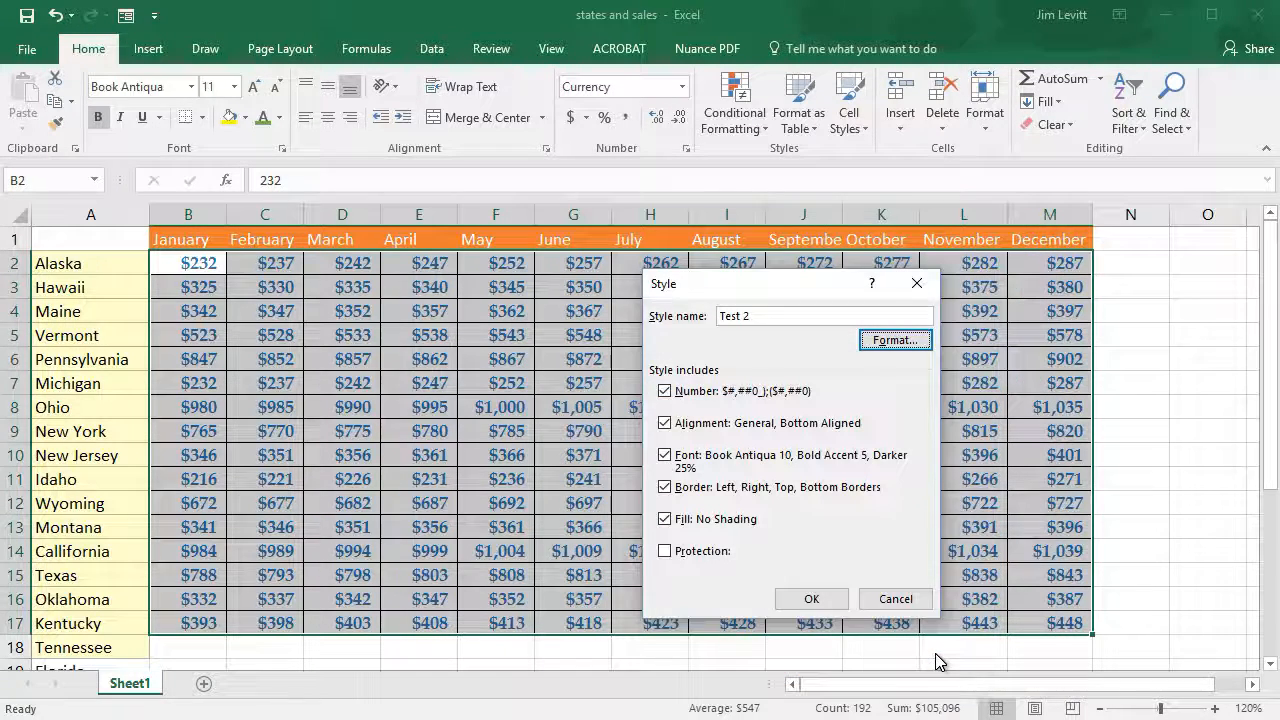
{"action": "left_click", "coordinate": [812, 599]}
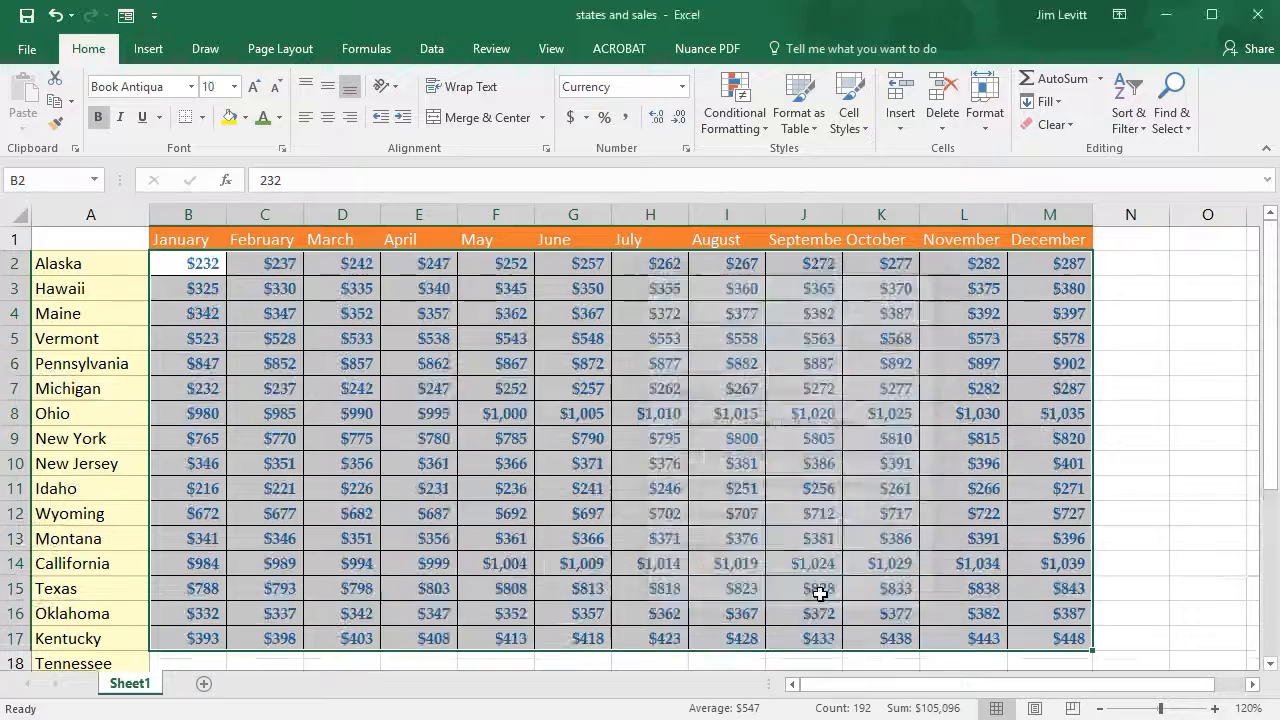
Step: Modify the Test 2 cell style to use the Automatic font color
{"action": "left_click", "coordinate": [341, 289]}
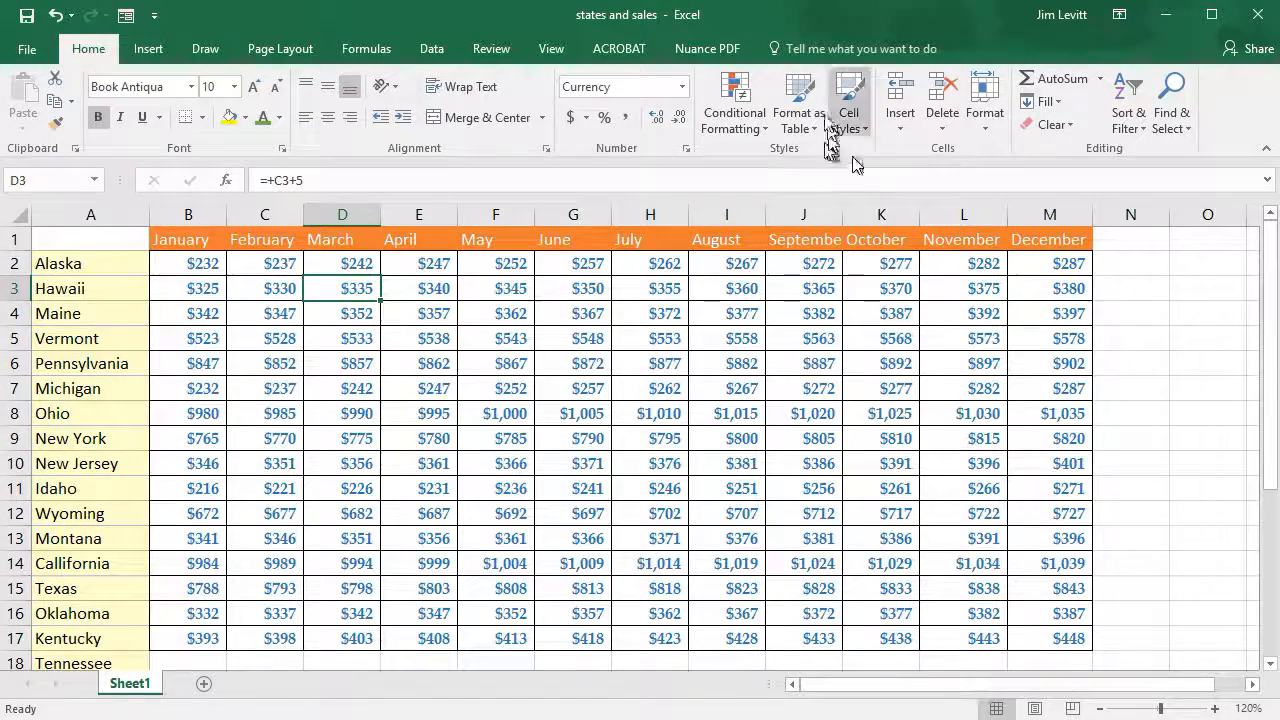
{"action": "left_click", "coordinate": [848, 110]}
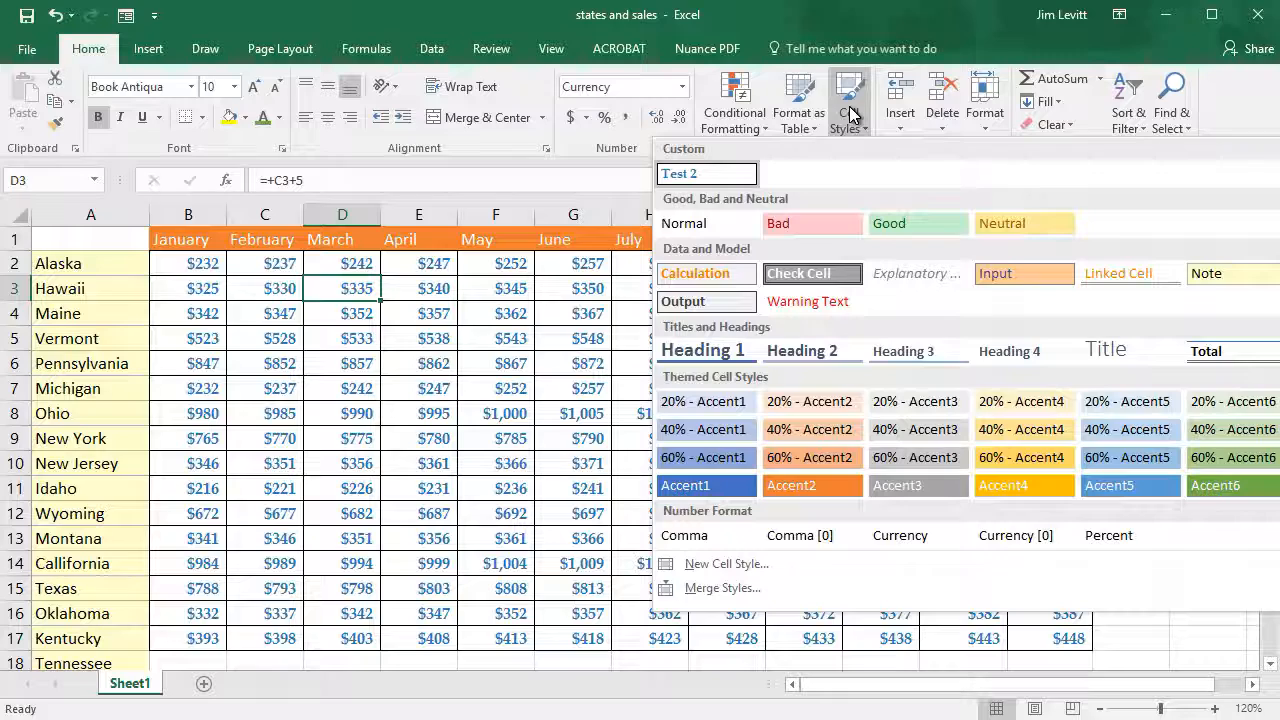
{"action": "right_click", "coordinate": [694, 176]}
{"action": "left_click", "coordinate": [745, 206]}
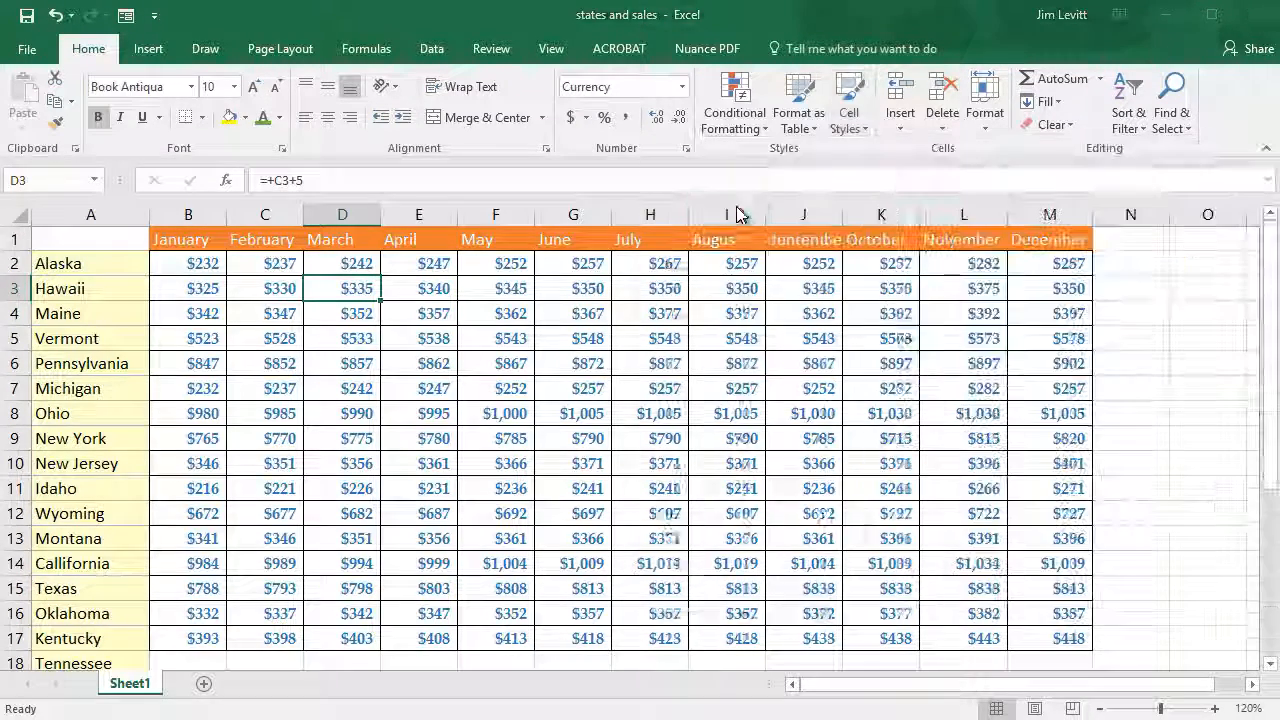
{"action": "left_click", "coordinate": [894, 342]}
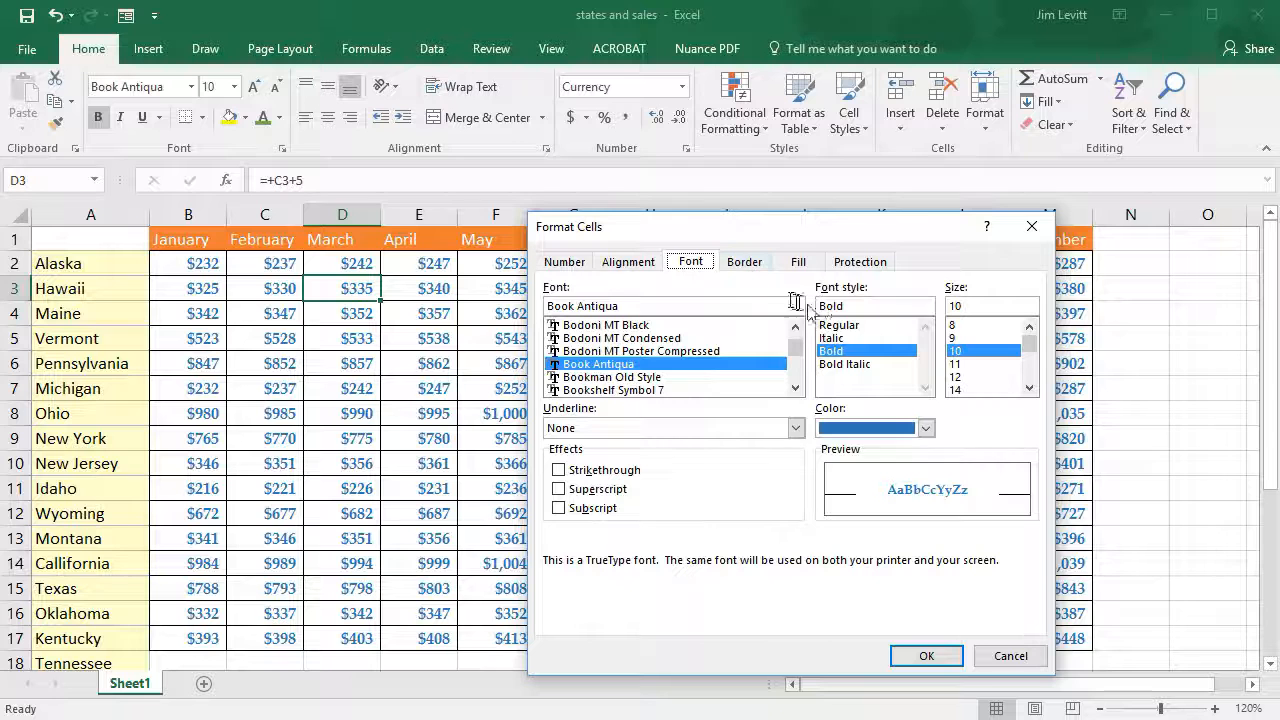
{"action": "left_click", "coordinate": [926, 428]}
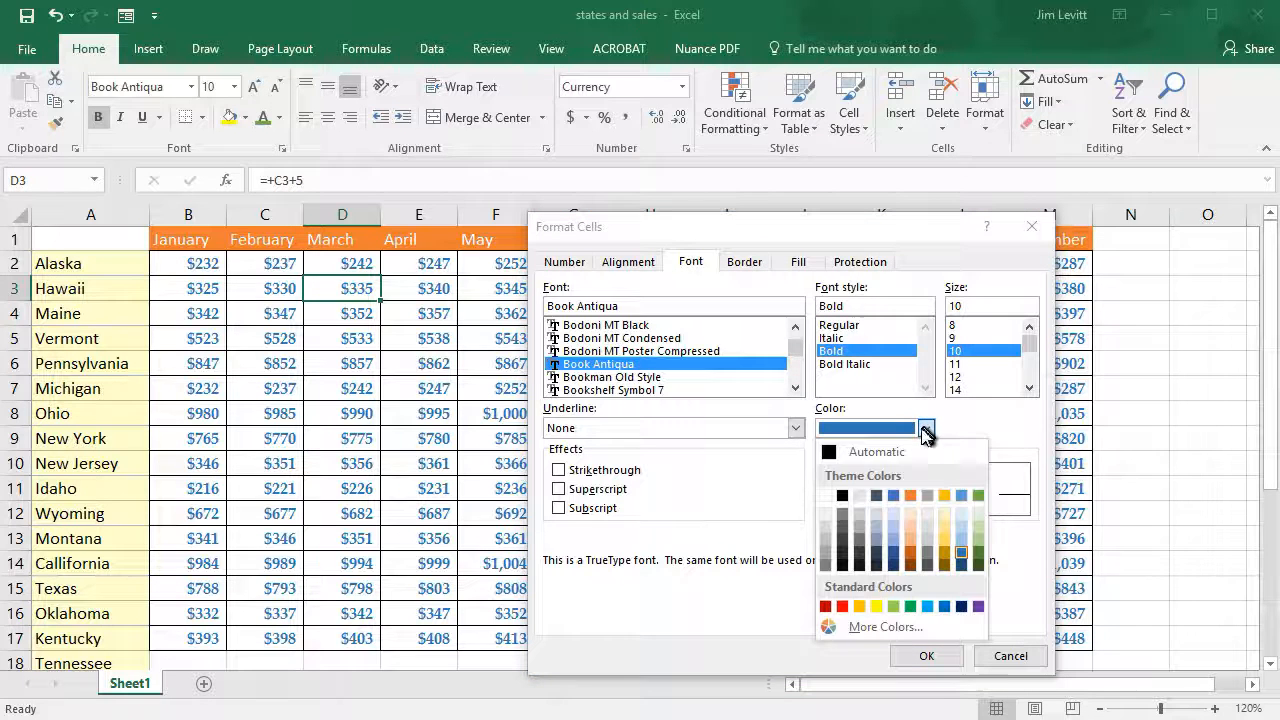
{"action": "left_click", "coordinate": [848, 452]}
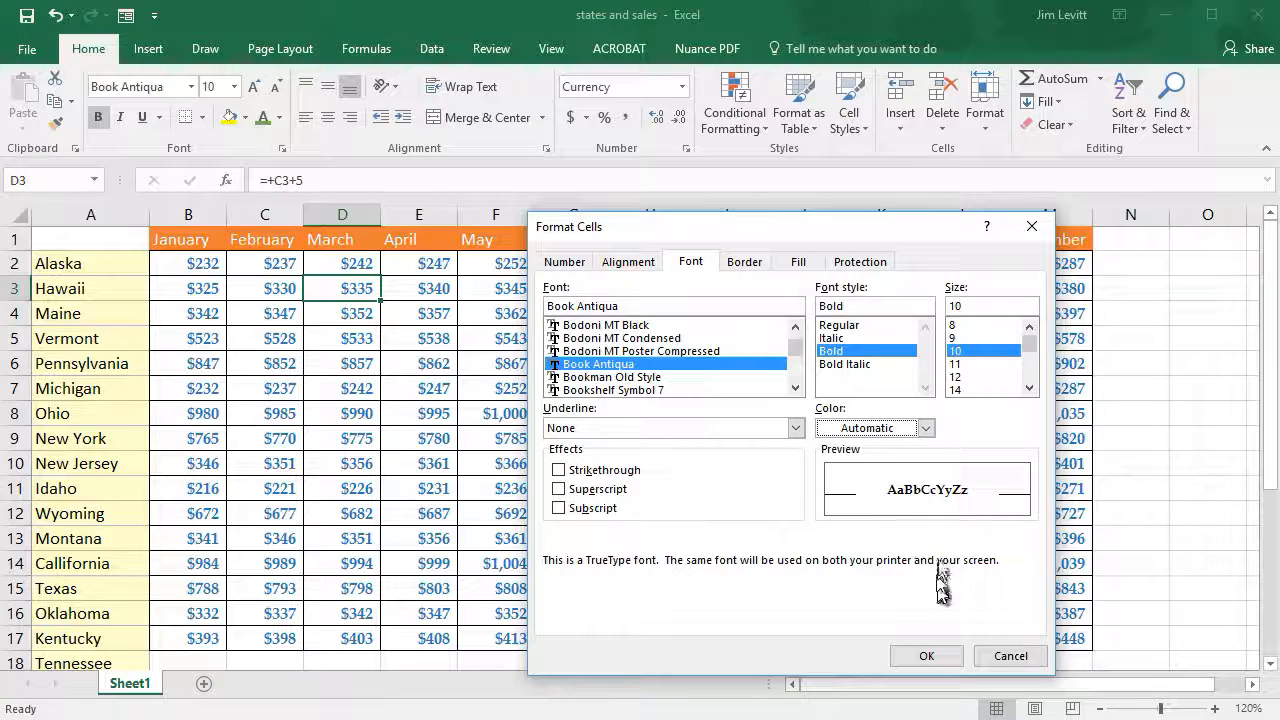
{"action": "left_click", "coordinate": [930, 656]}
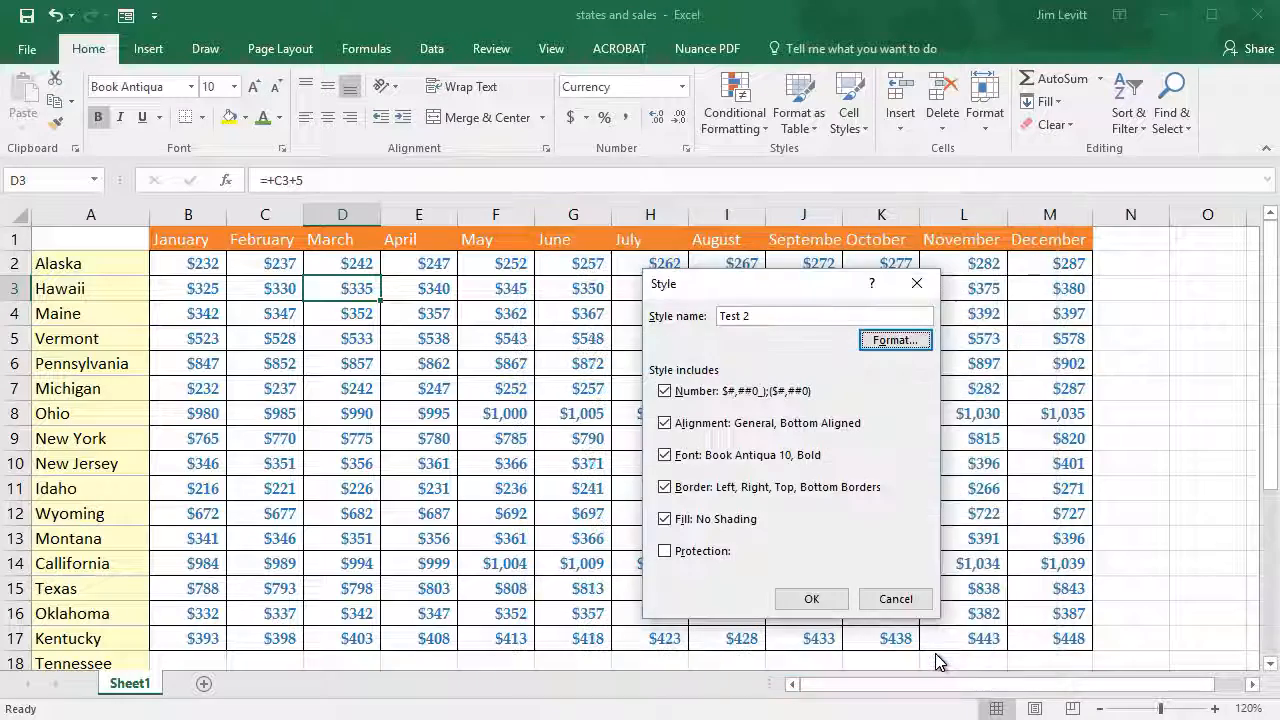
{"action": "left_click", "coordinate": [812, 600]}
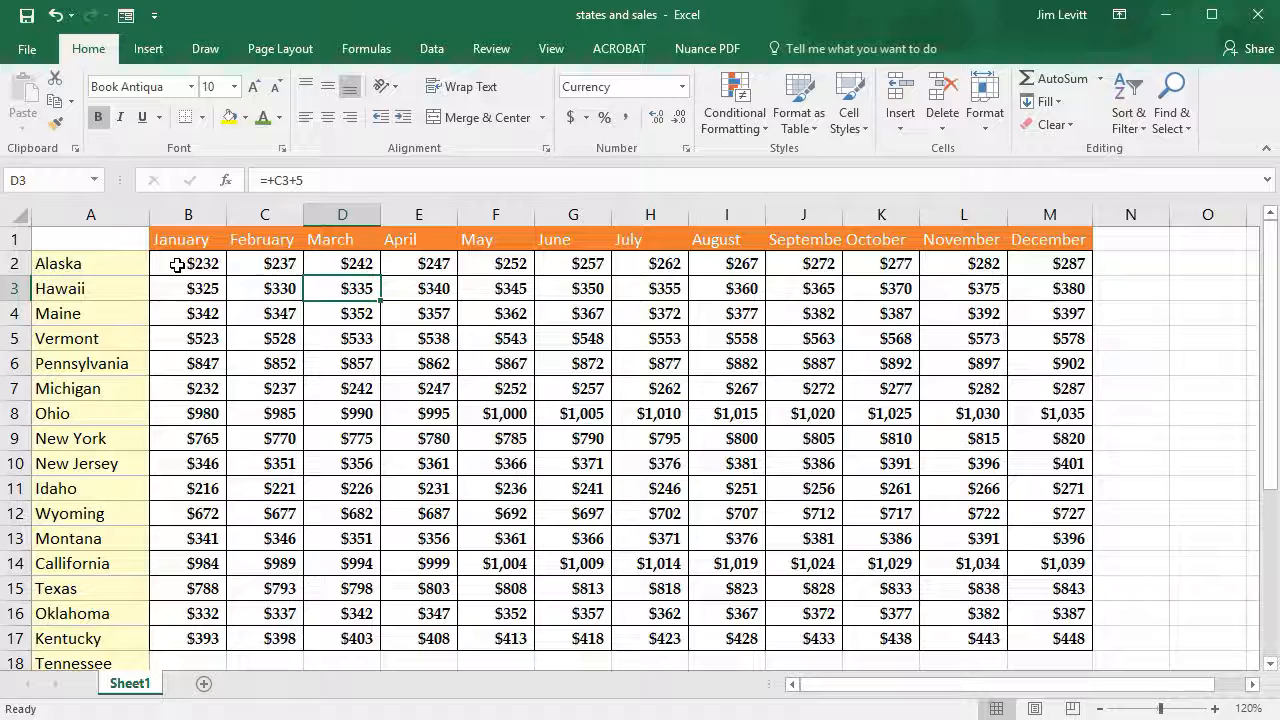
Step: Reset all sales values in B2:M17 to the Normal cell style
{"action": "left_click_drag", "start_coordinate": [185, 264], "coordinate": [1070, 648]}
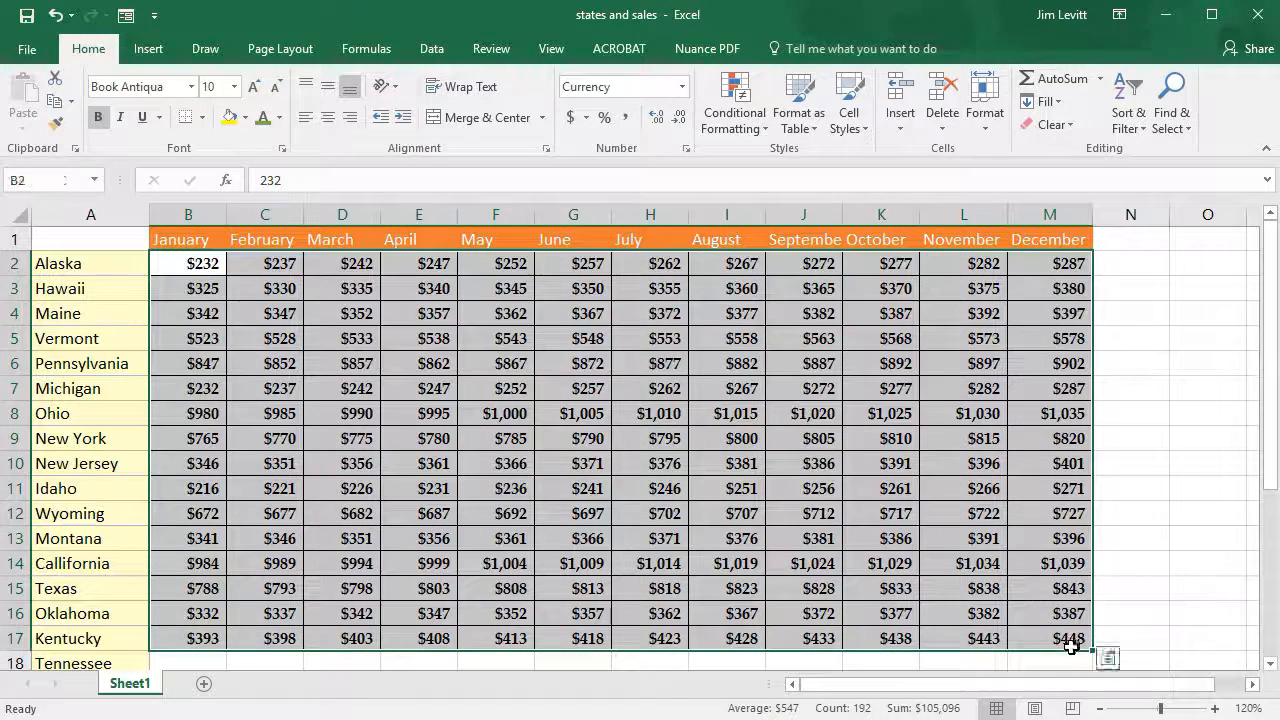
{"action": "left_click", "coordinate": [848, 118]}
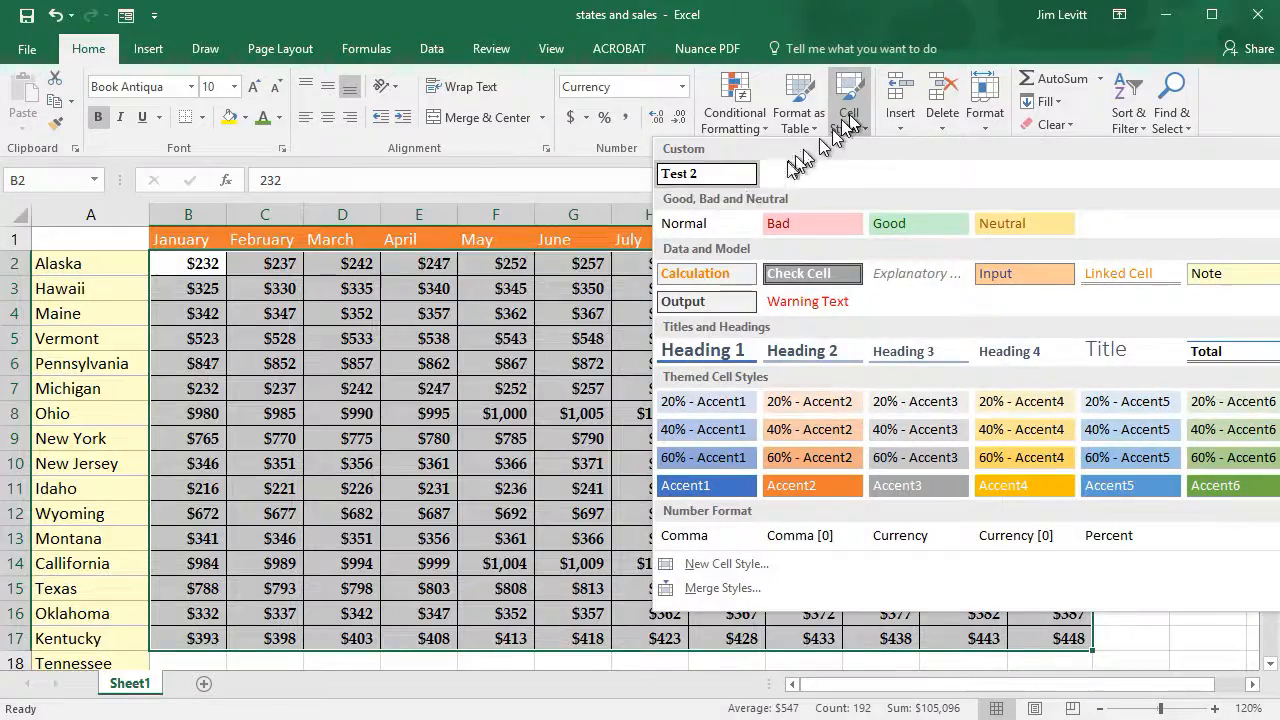
{"action": "left_click", "coordinate": [684, 223]}
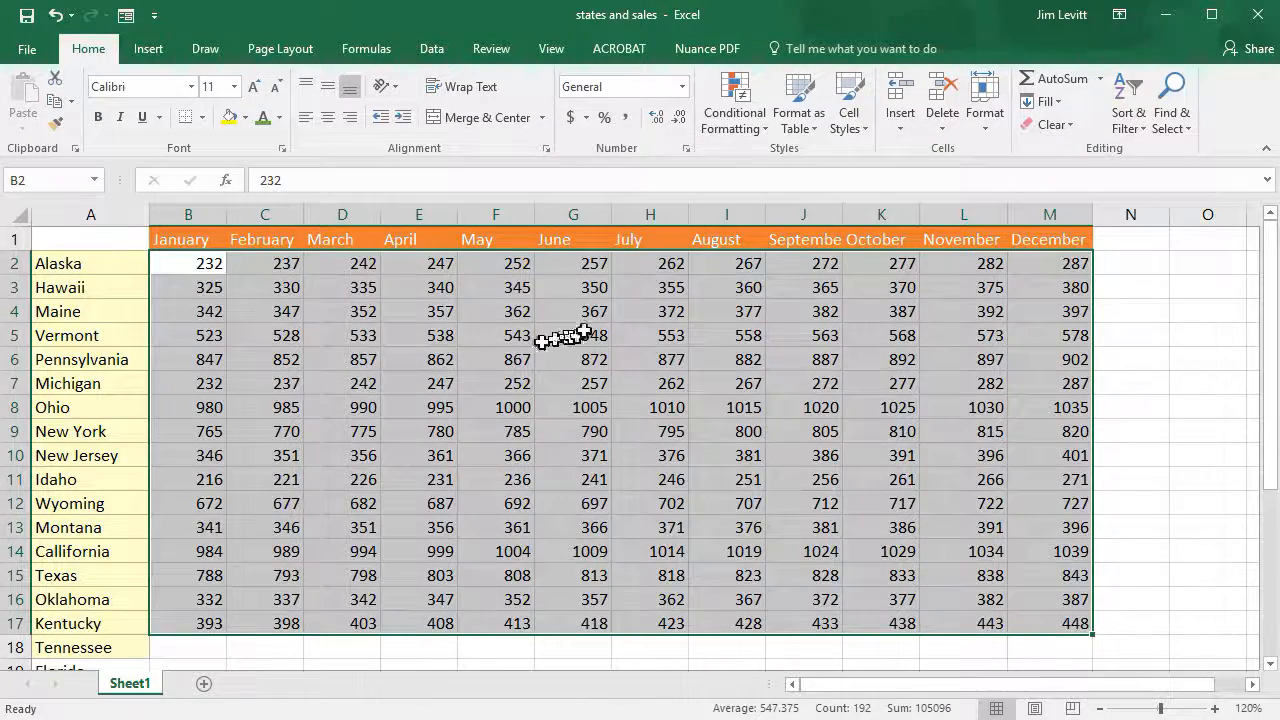
Step: Modify the Normal cell style to use the Arial Narrow font at size 10
{"action": "left_click", "coordinate": [848, 112]}
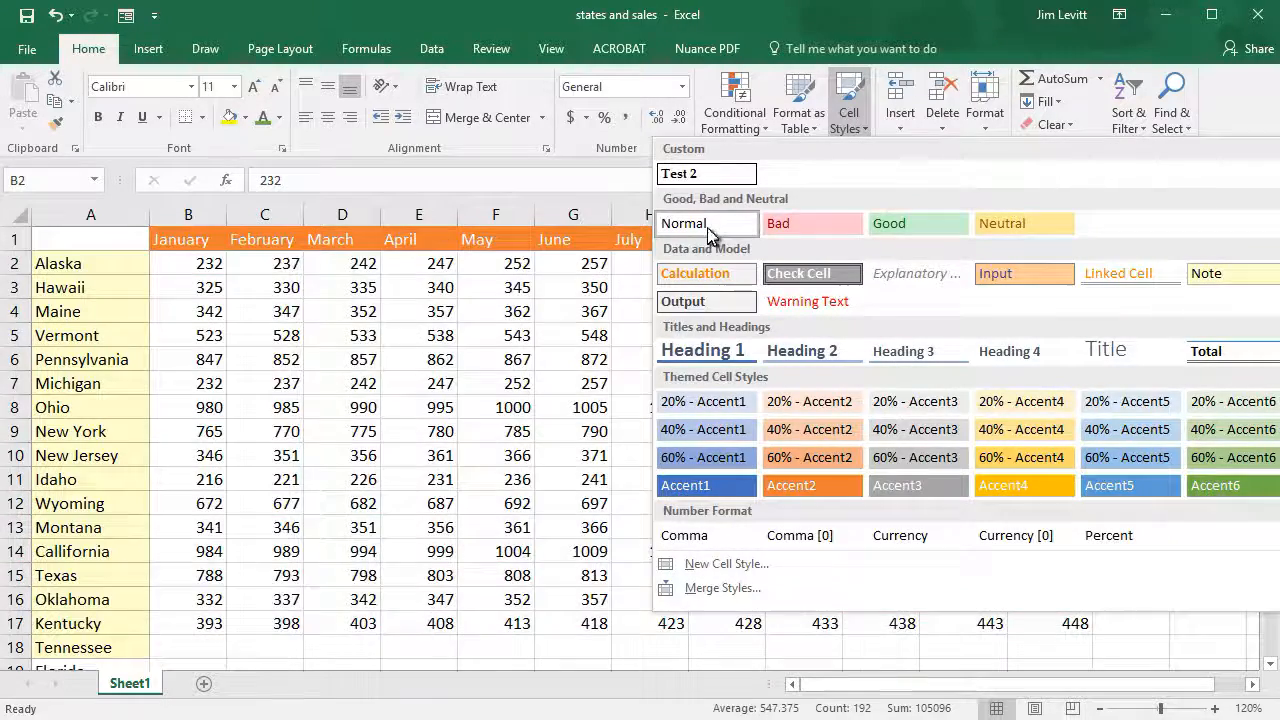
{"action": "right_click", "coordinate": [707, 227]}
{"action": "left_click", "coordinate": [755, 258]}
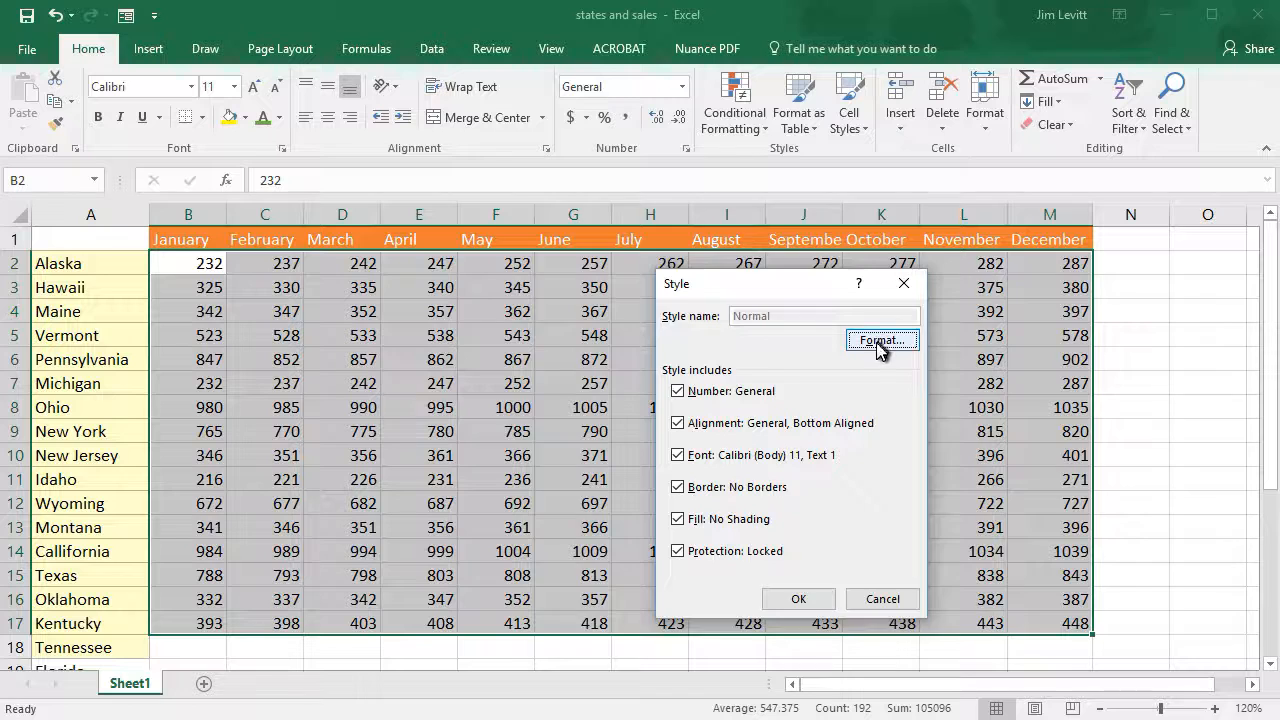
{"action": "left_click", "coordinate": [879, 341]}
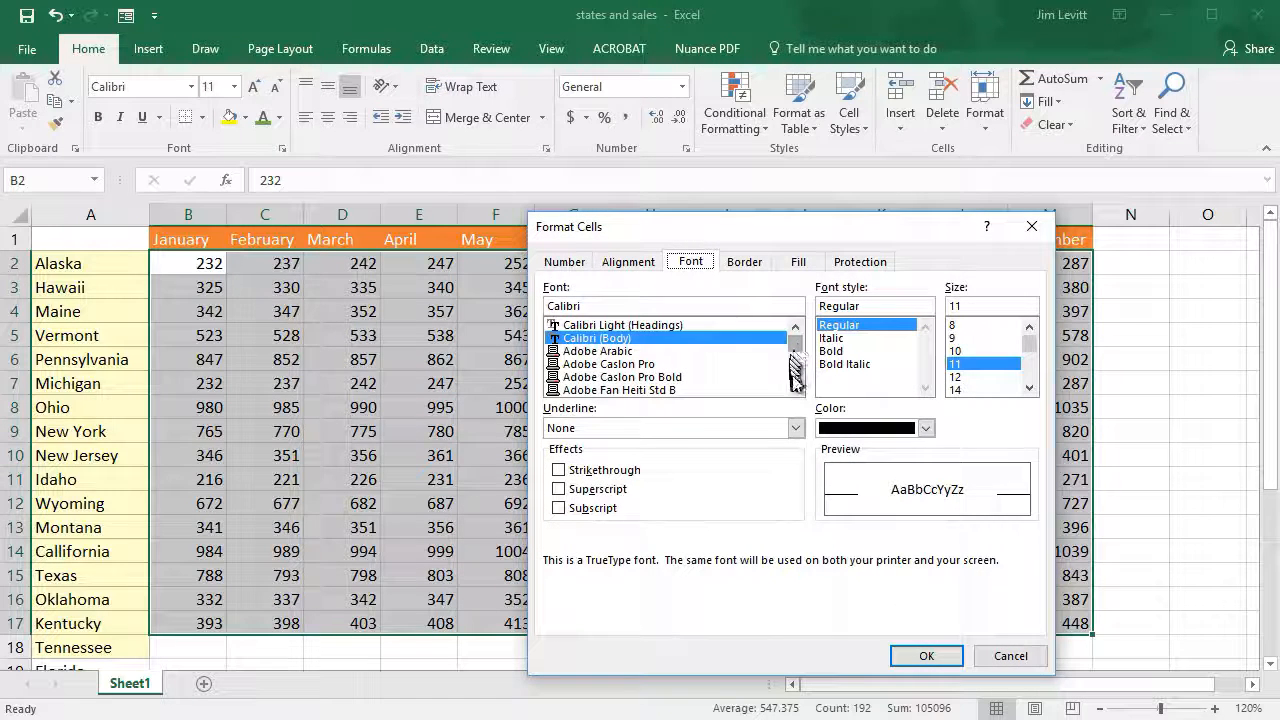
{"action": "scroll", "coordinate": [798, 378], "scroll_direction": "down", "scroll_amount": 5}
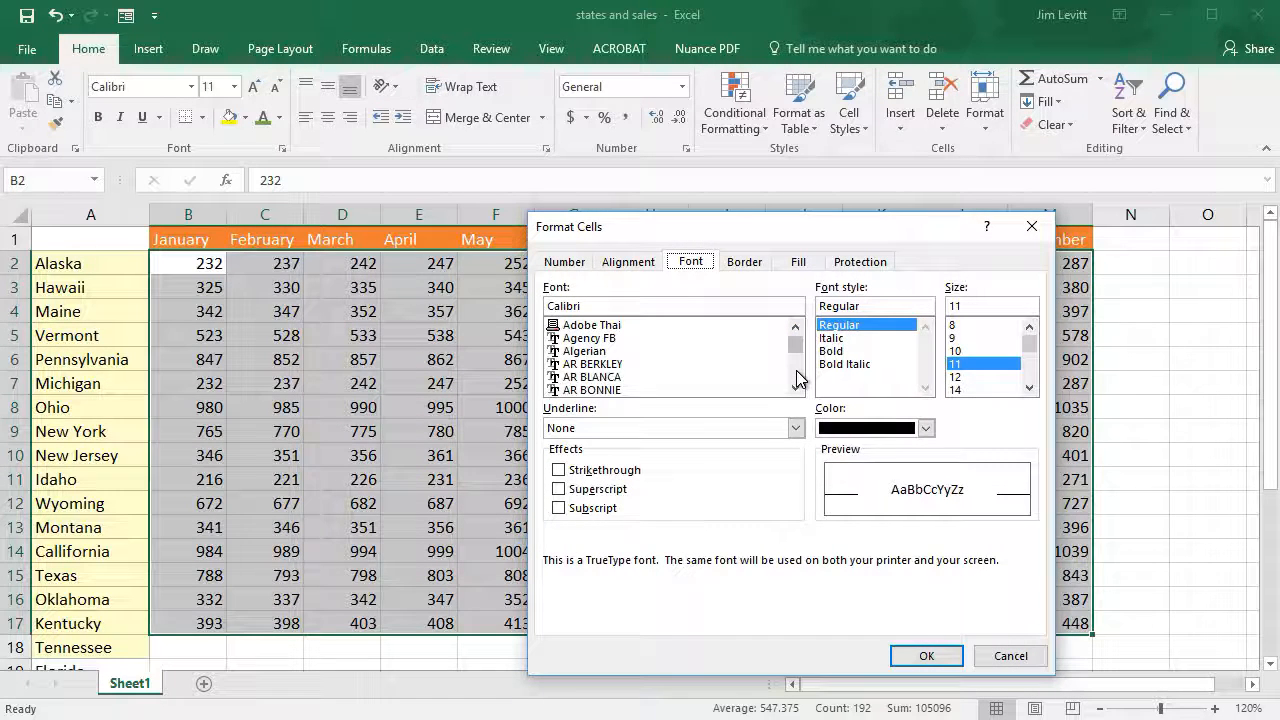
{"action": "scroll", "coordinate": [800, 380], "scroll_direction": "down", "scroll_amount": 5}
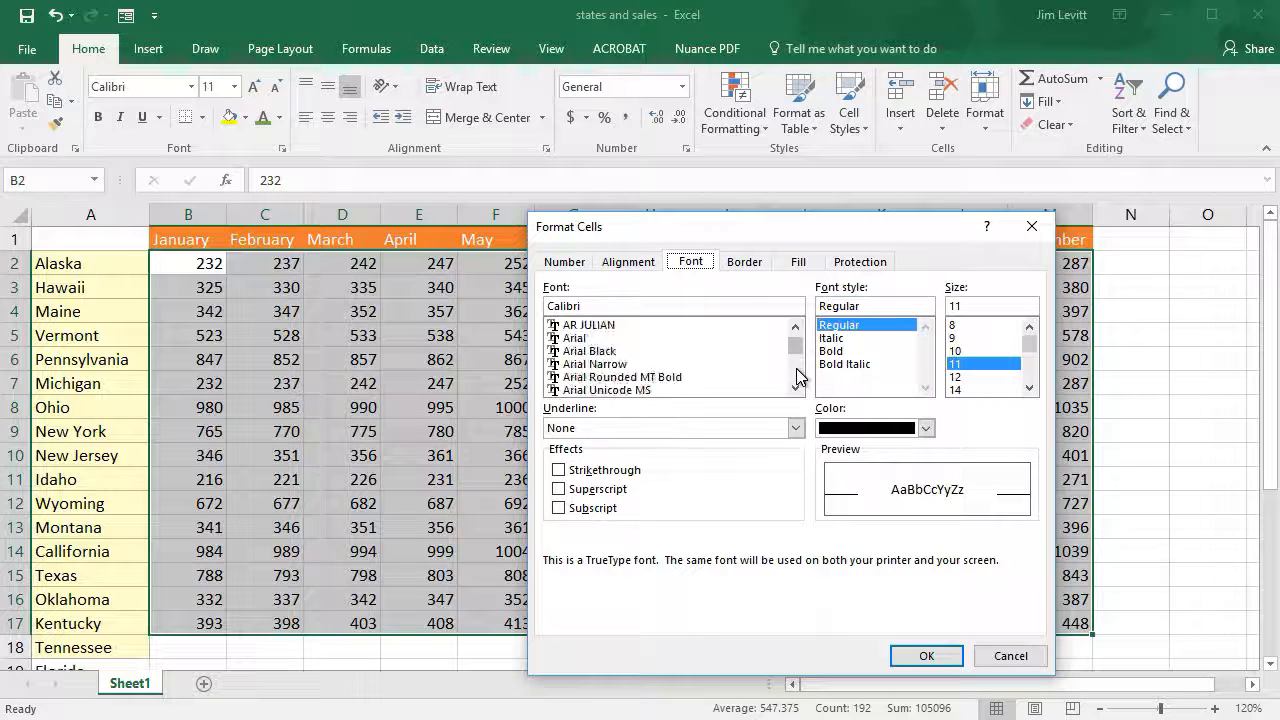
{"action": "left_click", "coordinate": [600, 364]}
{"action": "left_click", "coordinate": [960, 350]}
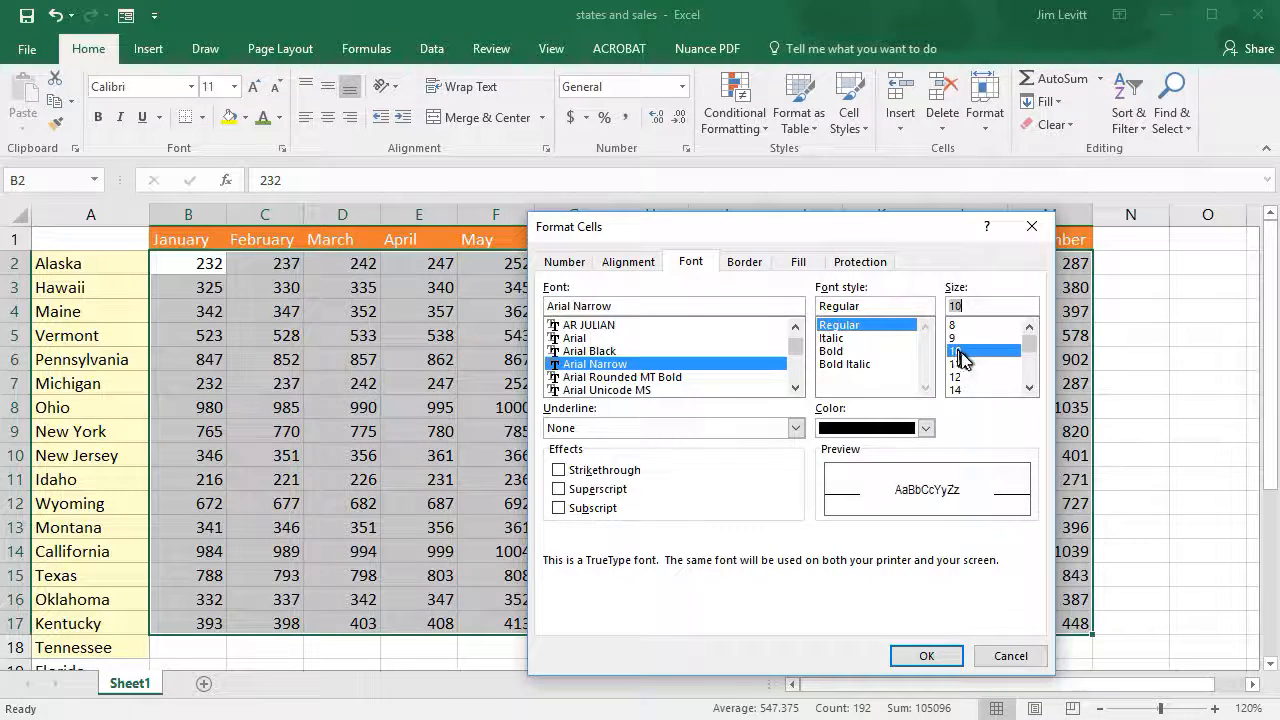
{"action": "left_click", "coordinate": [924, 658]}
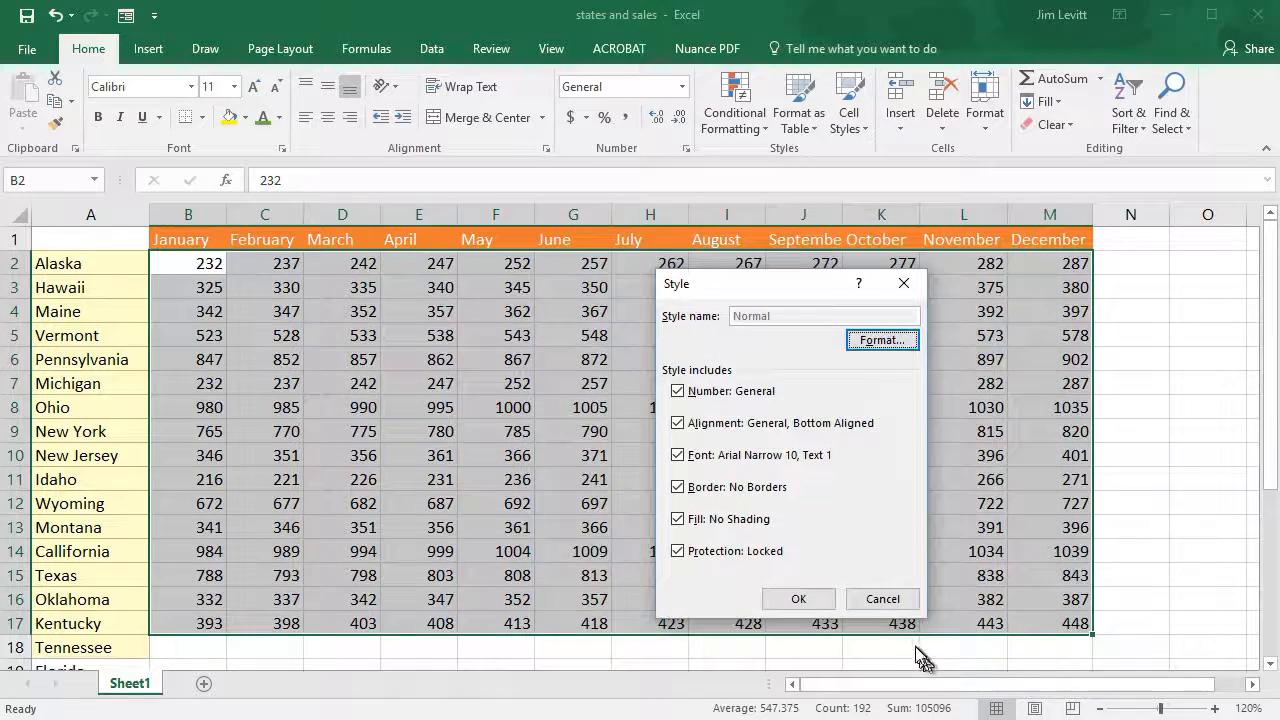
{"action": "left_click", "coordinate": [800, 601]}
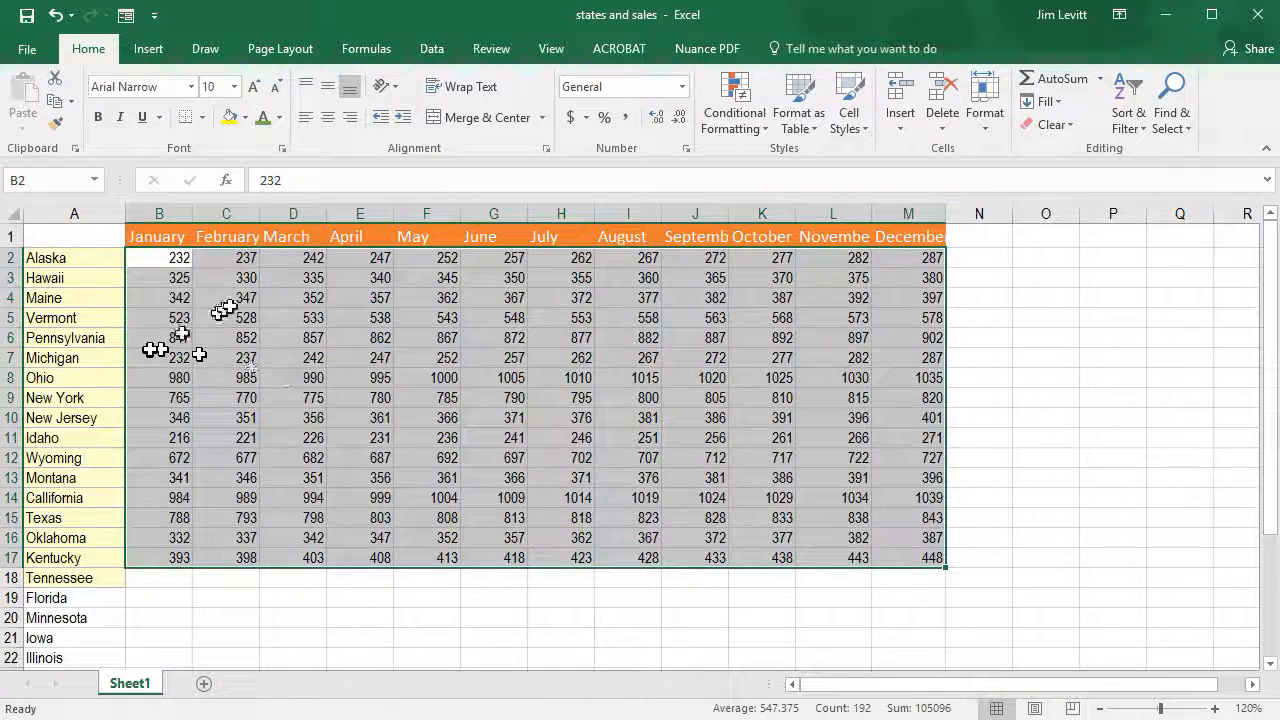